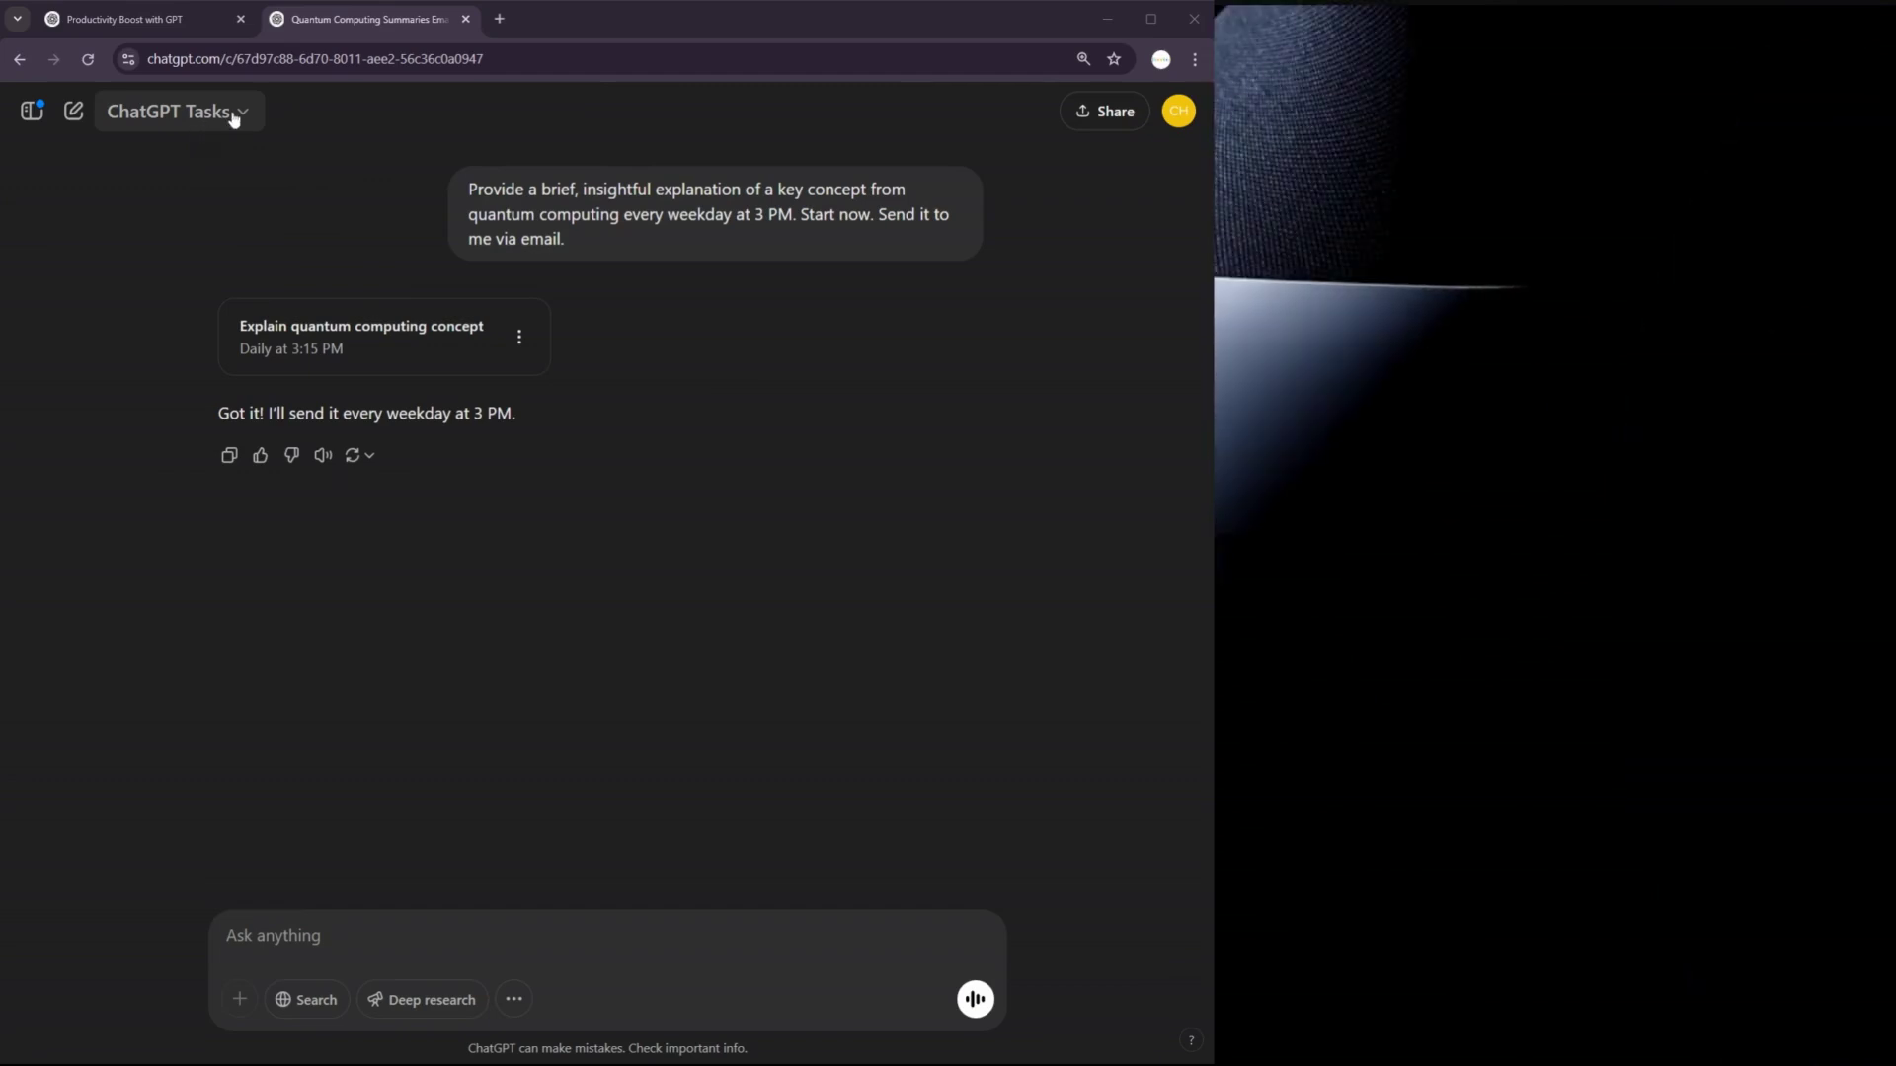
Glance at the model list, then close it so the quantum task chat with its Daily at 3:15 PM card shows.
left_click(247, 112)
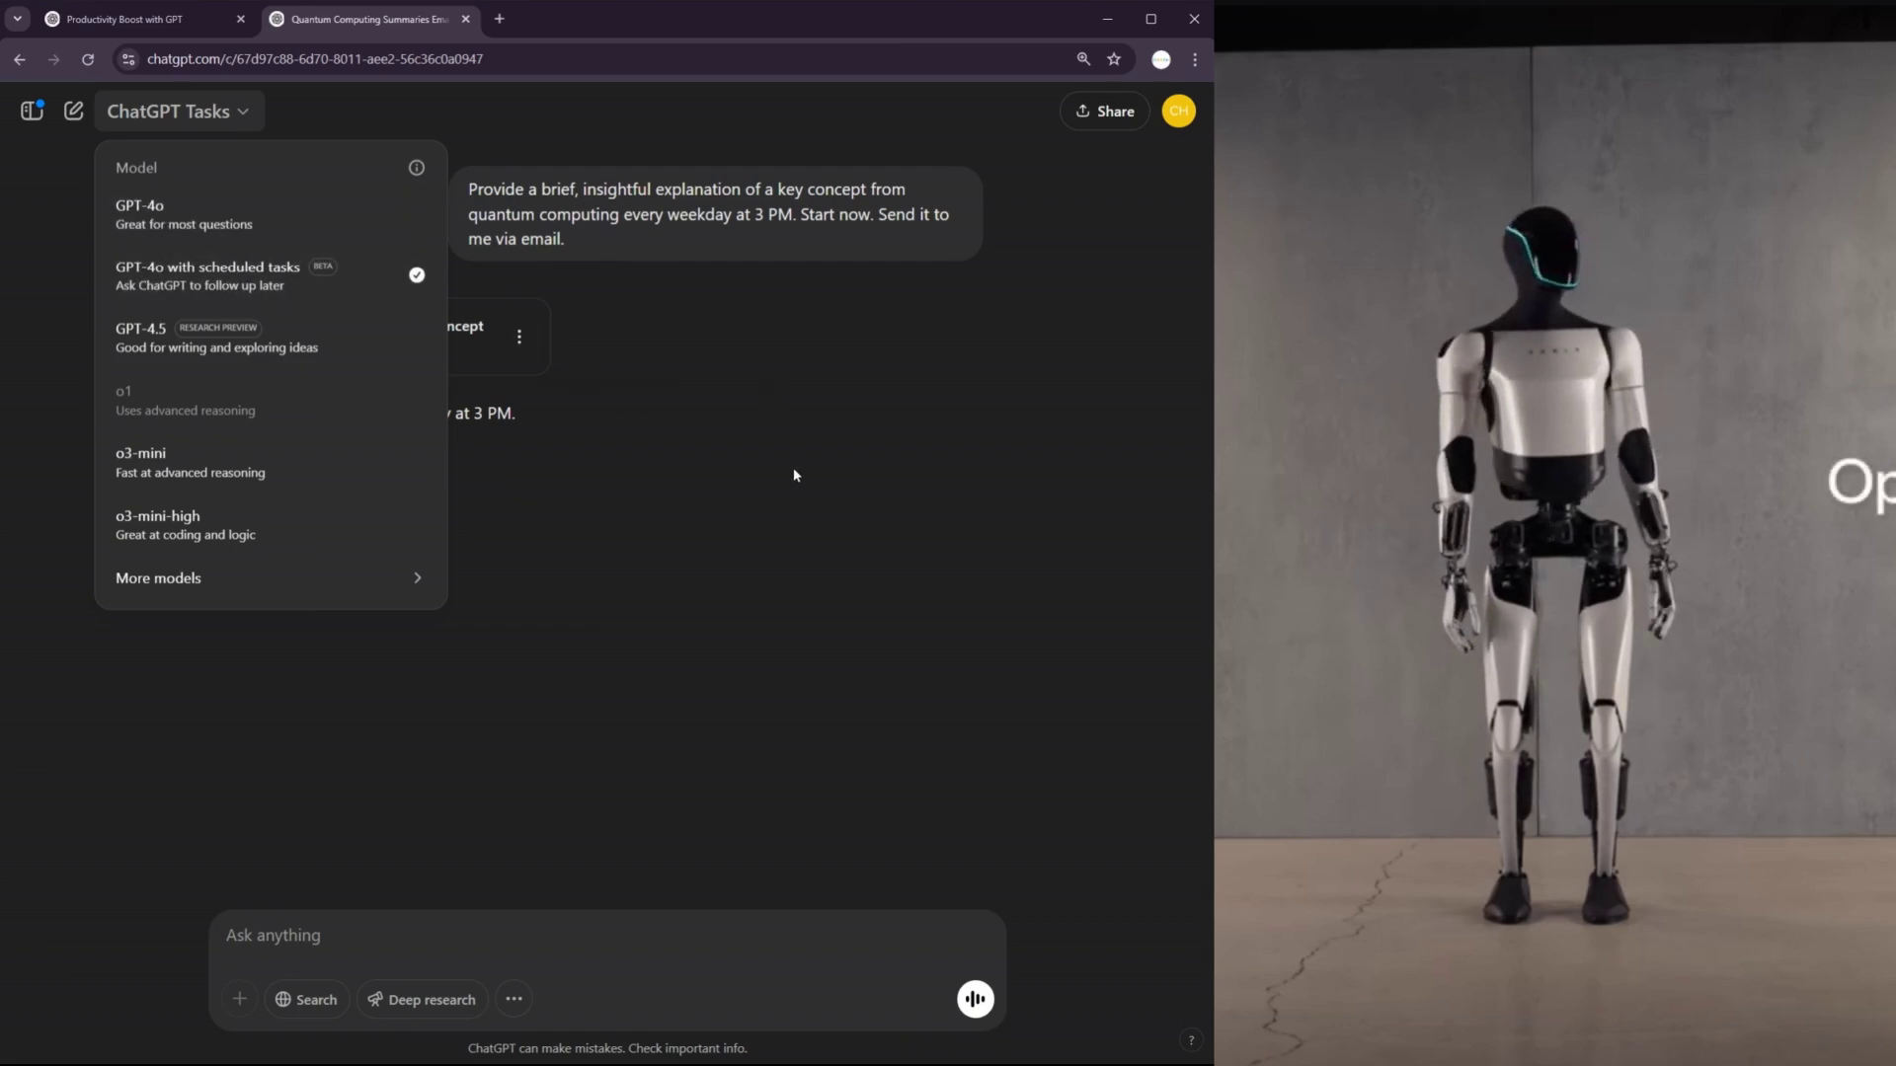
left_click(722, 419)
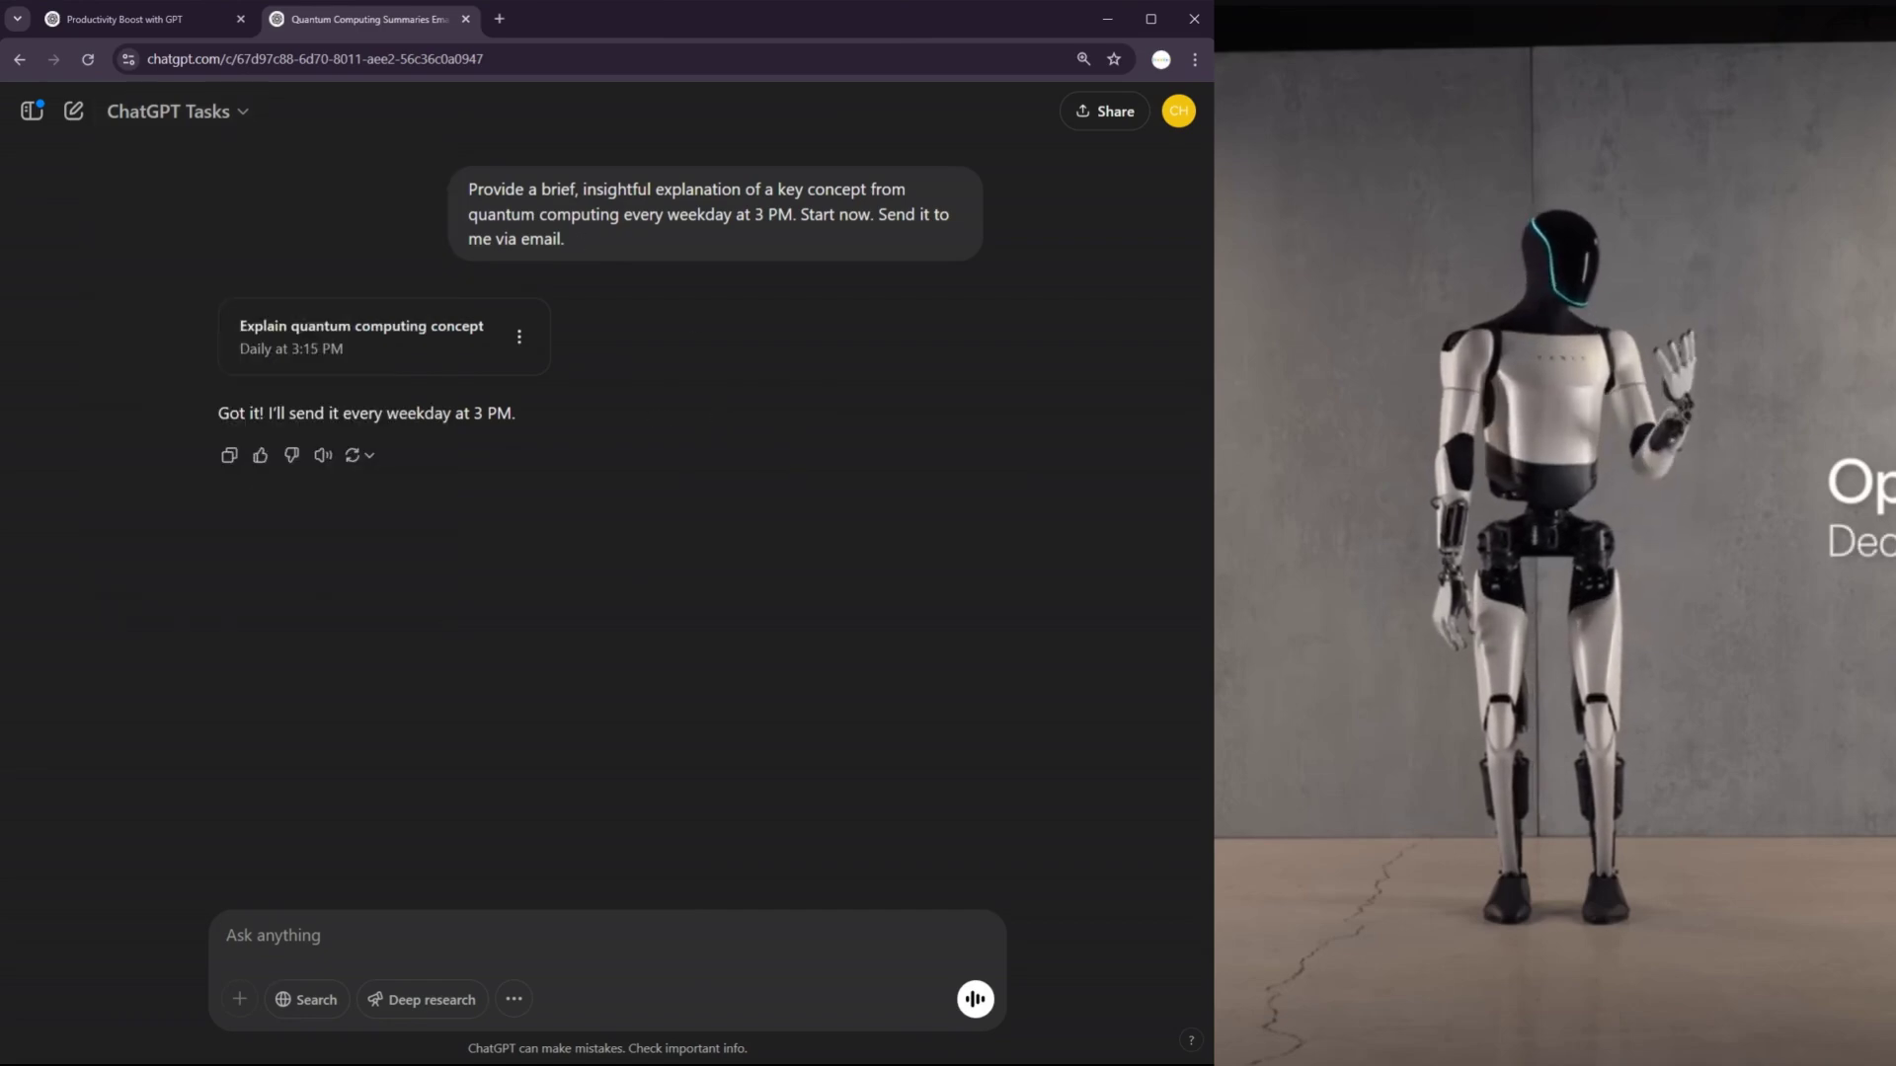
Highlight the original scheduled-task request, then switch to the Productivity Boost with GPT chat.
left_click_drag(468, 189, 618, 287)
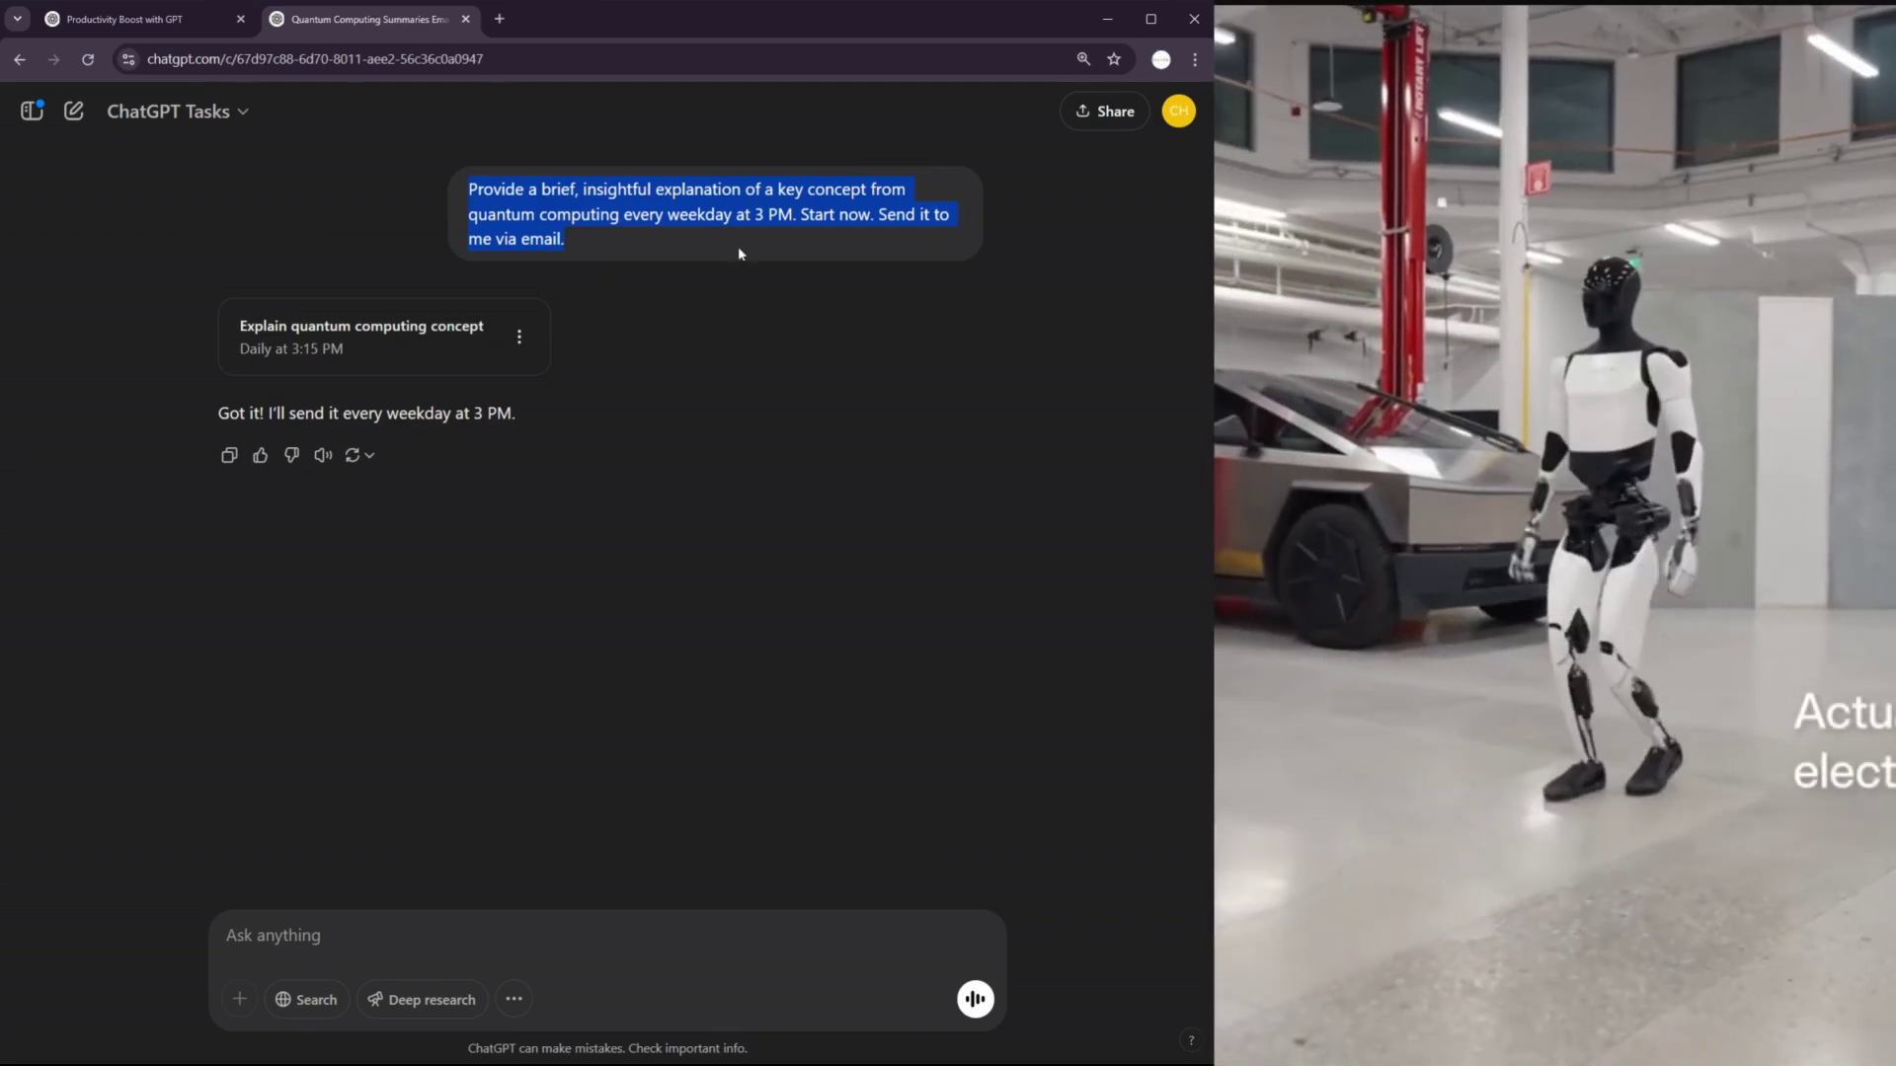
left_click(753, 461)
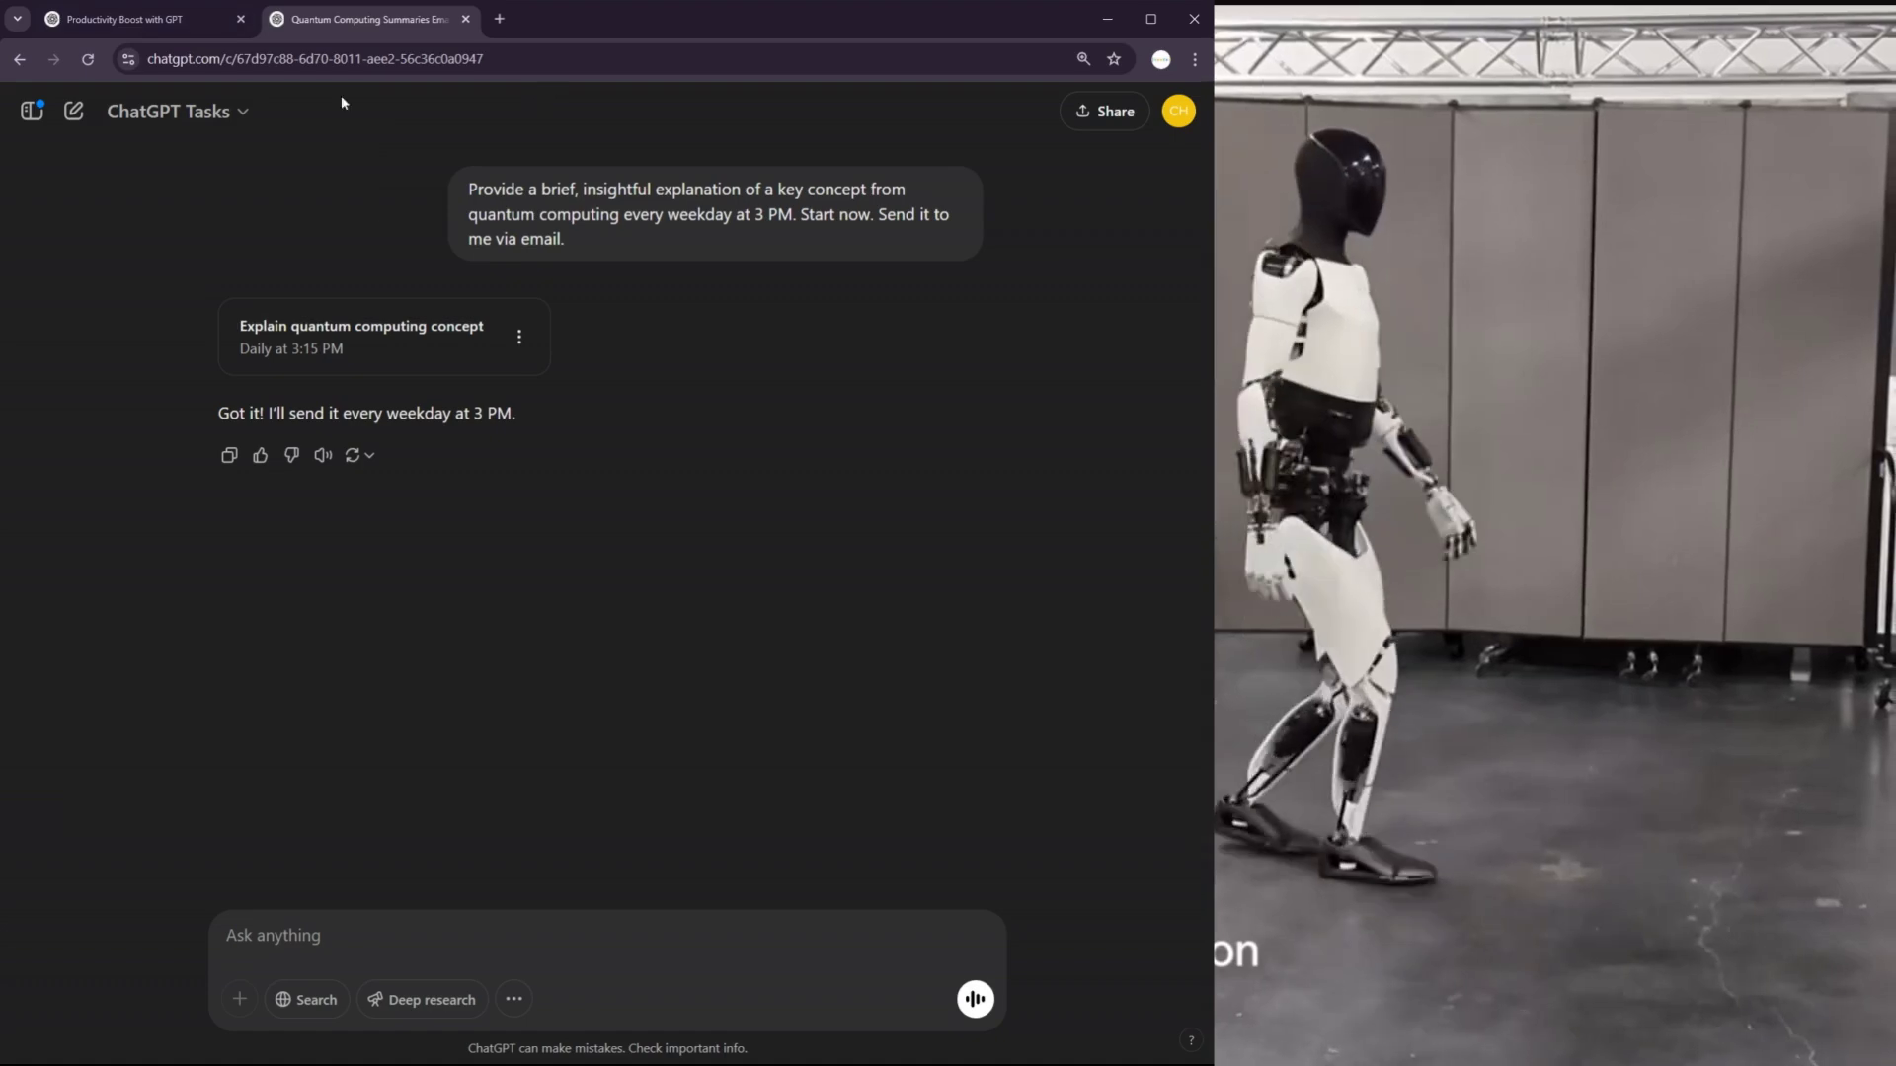
key("ctrl+Page_Up")
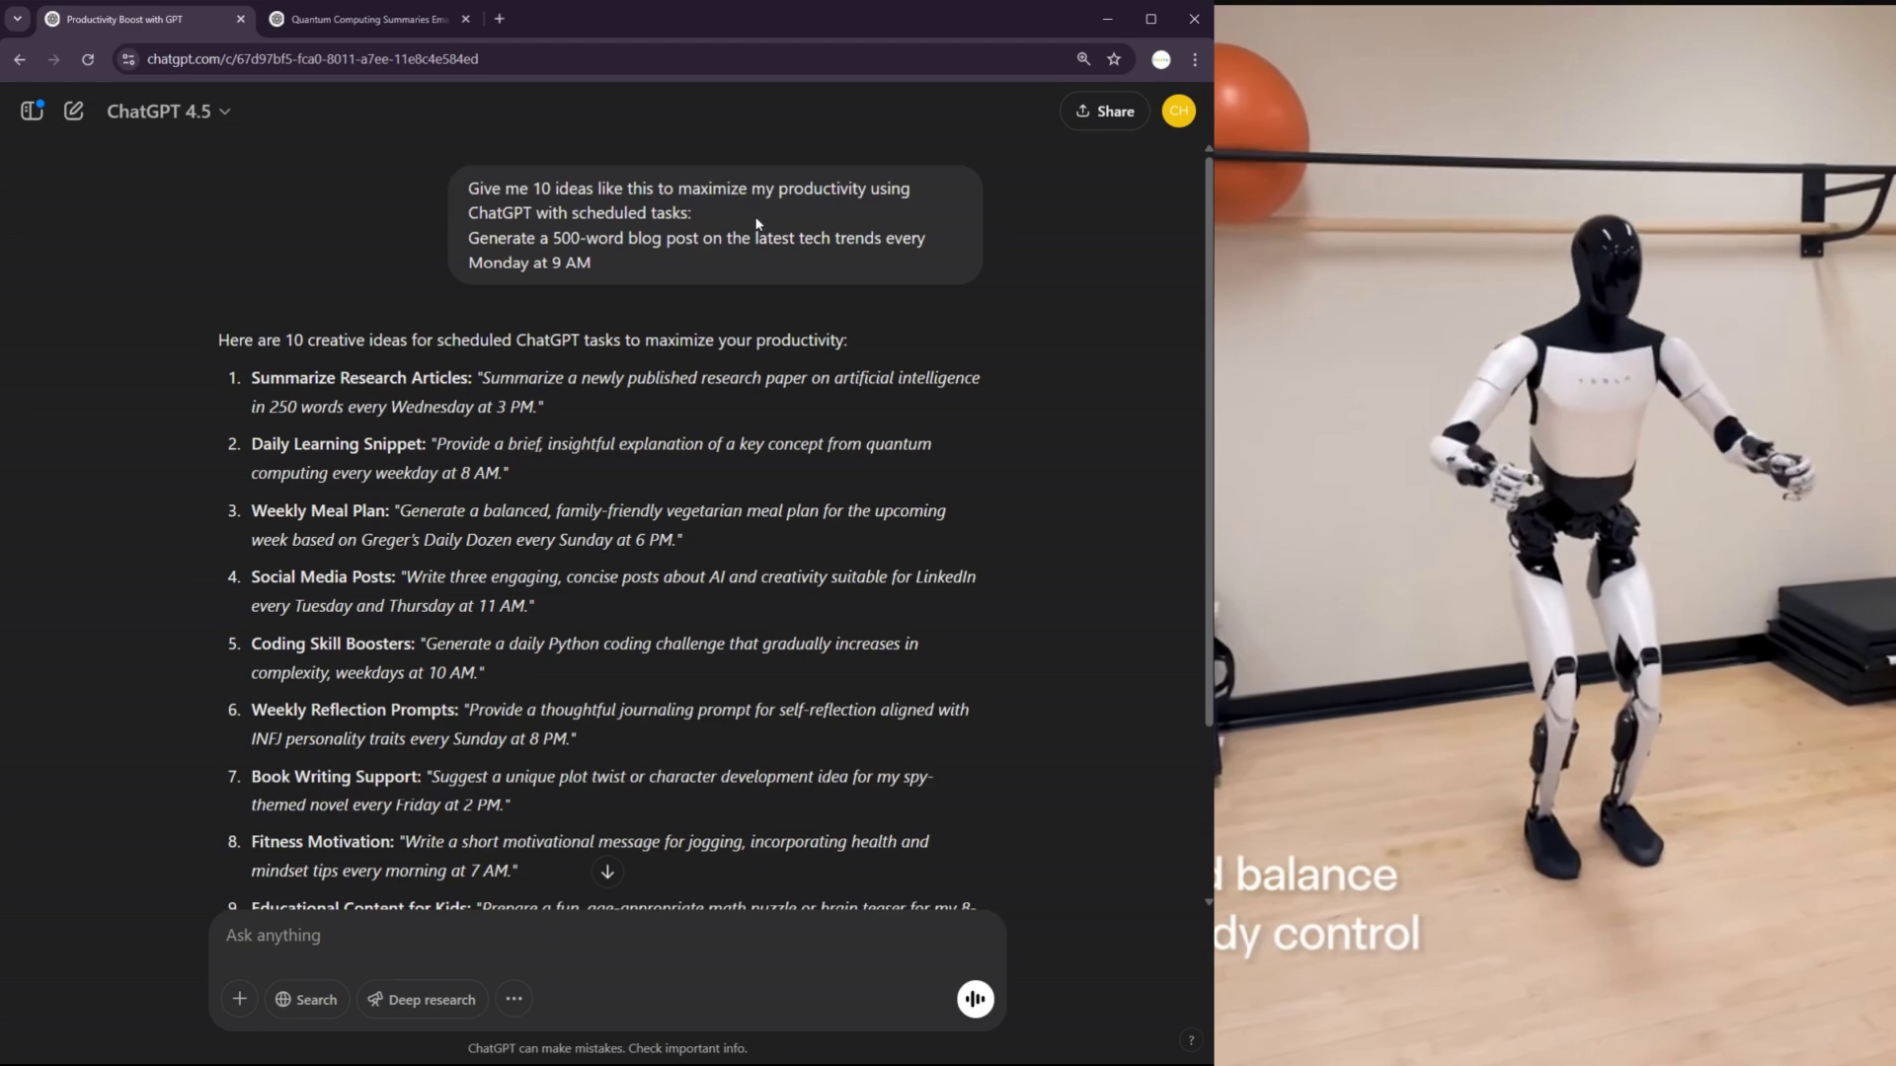
Highlight the scheduled-tasks request and the research-article idea's quoted prompt in the ideas reply.
left_click_drag(755, 215, 780, 188)
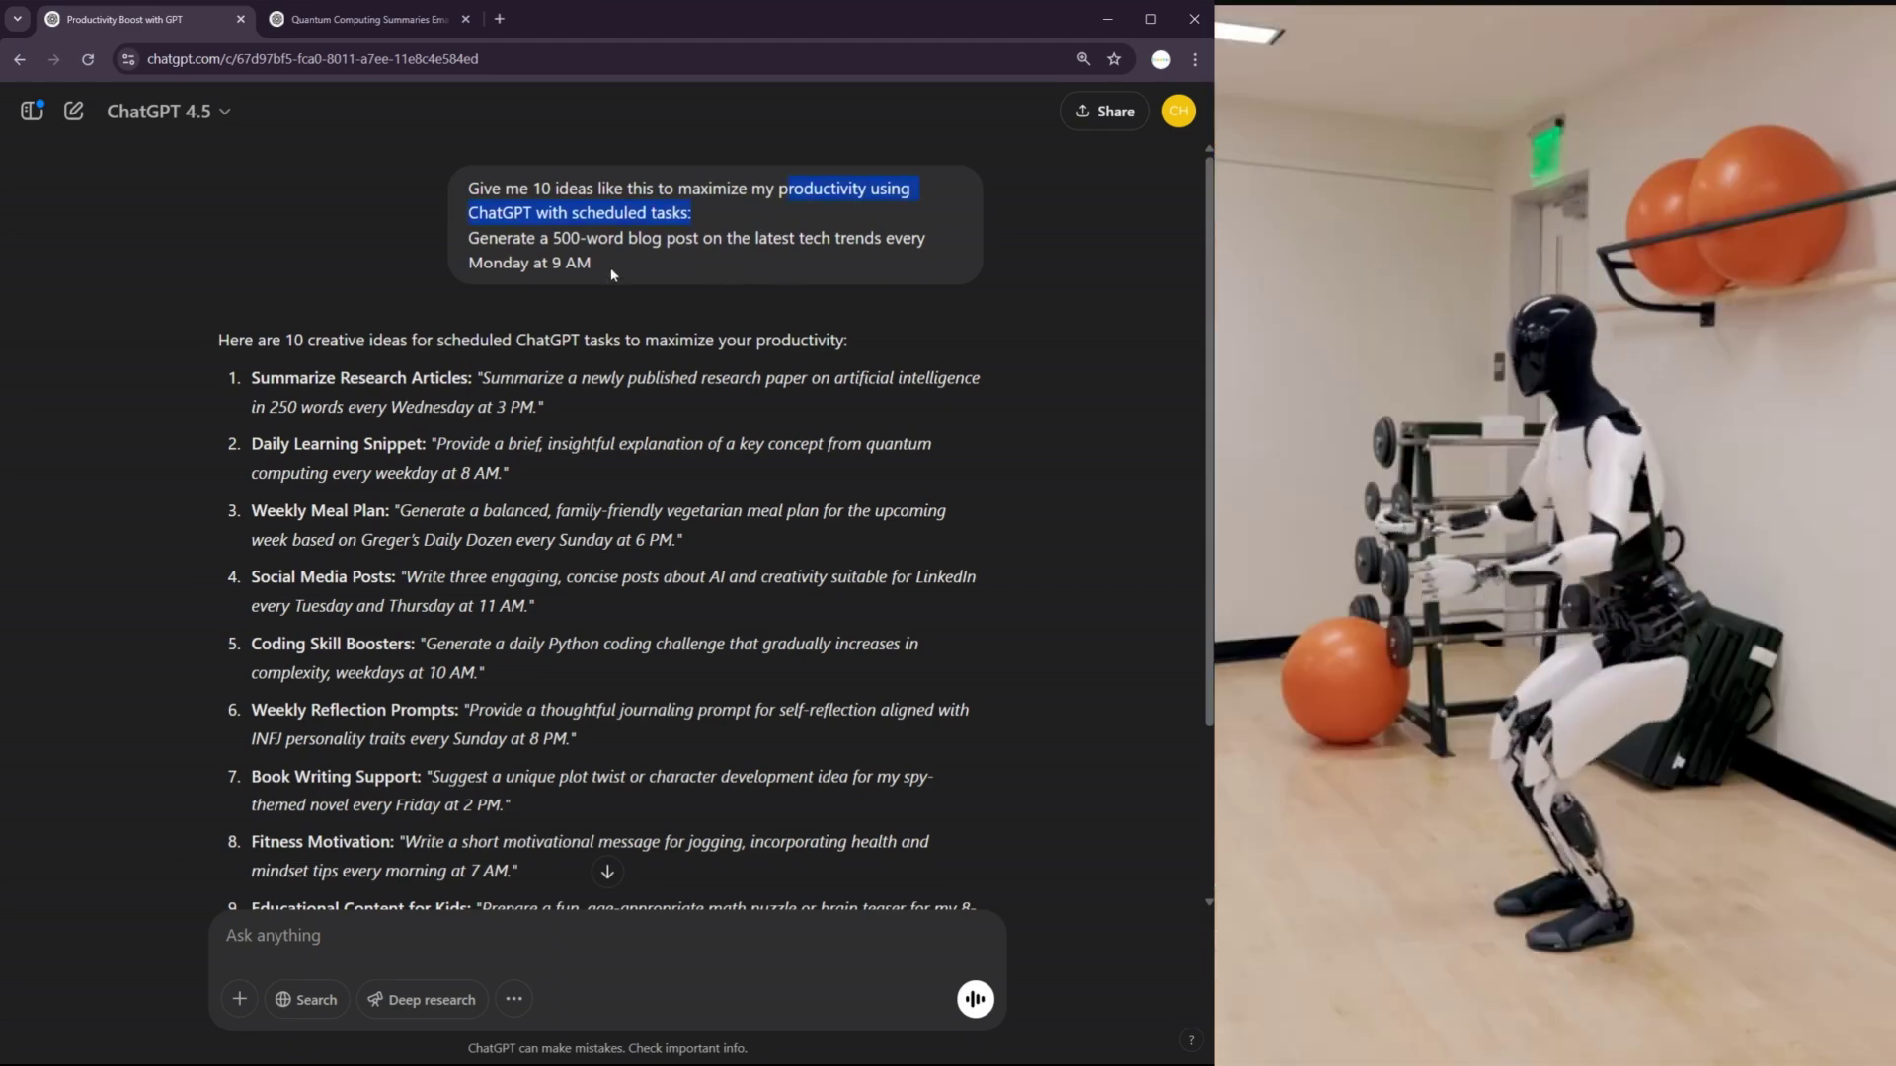
scroll(391, 308, "down", 2)
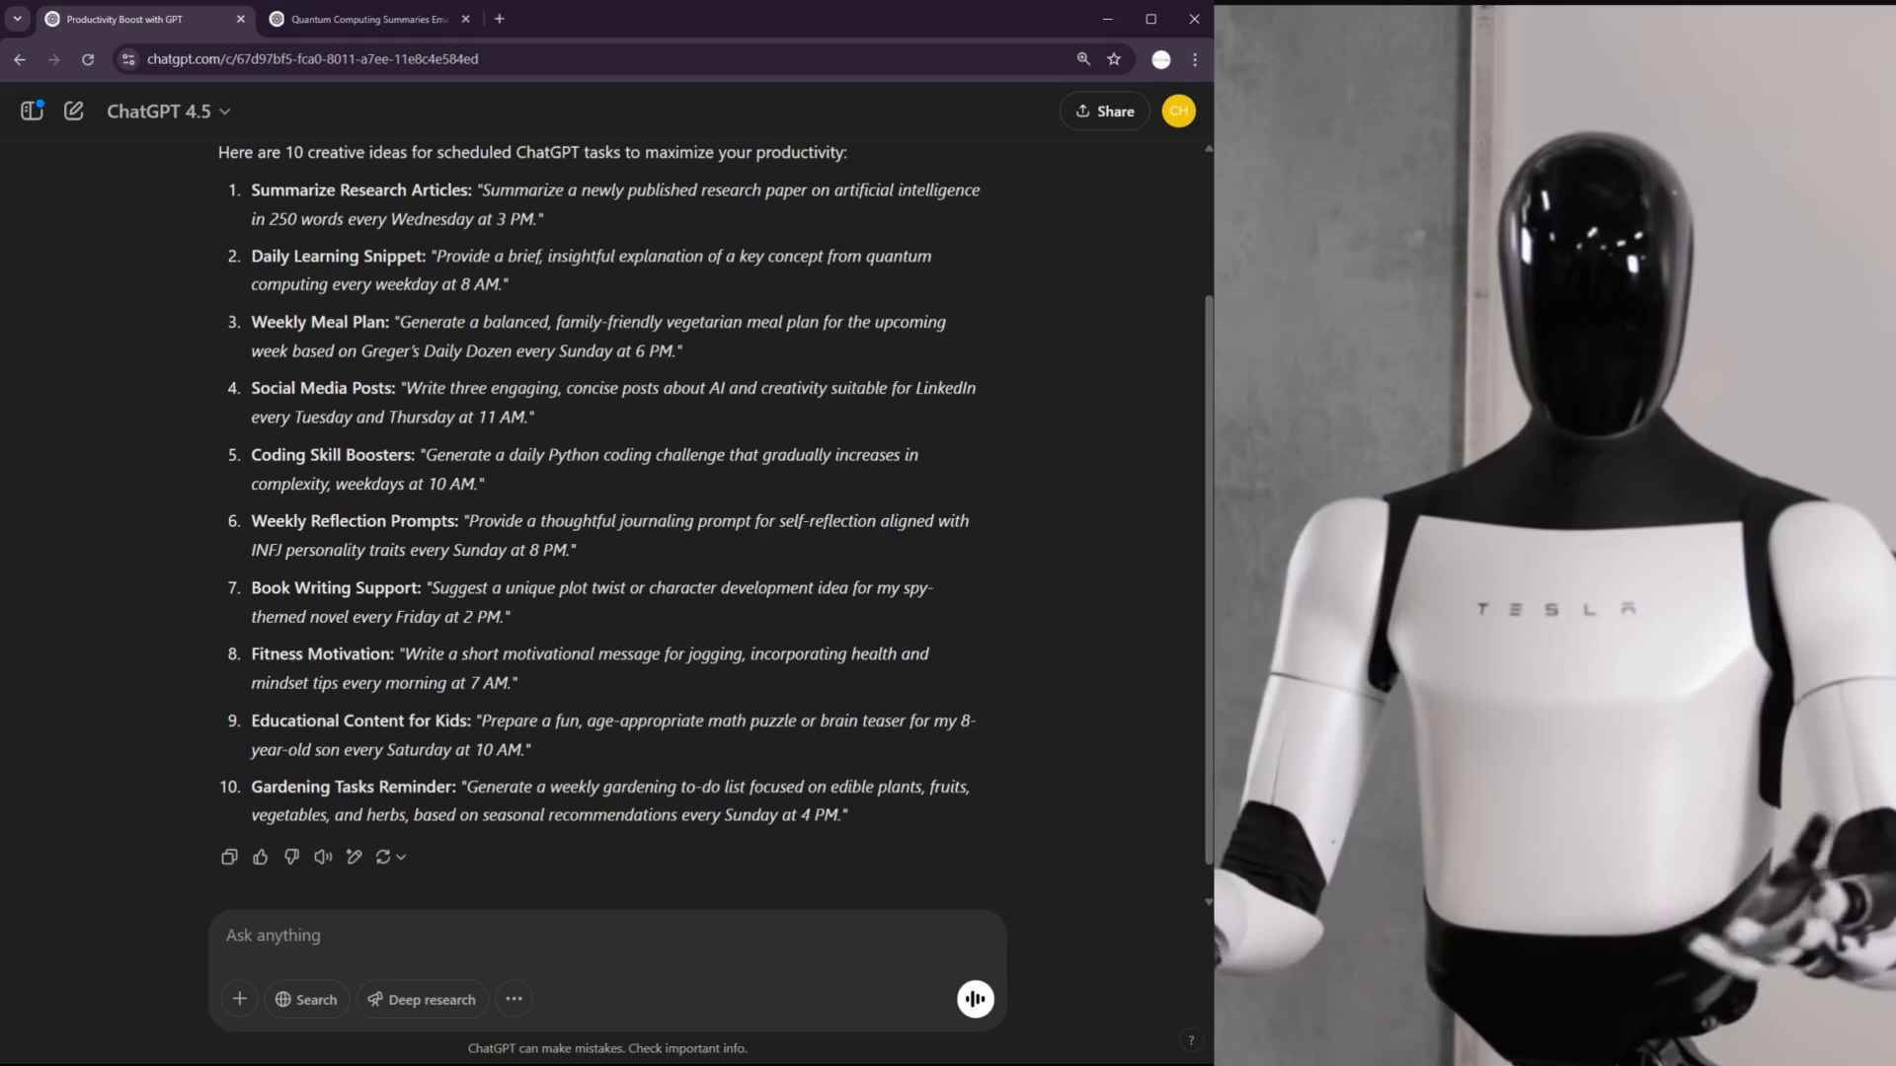
left_click_drag(482, 190, 811, 208)
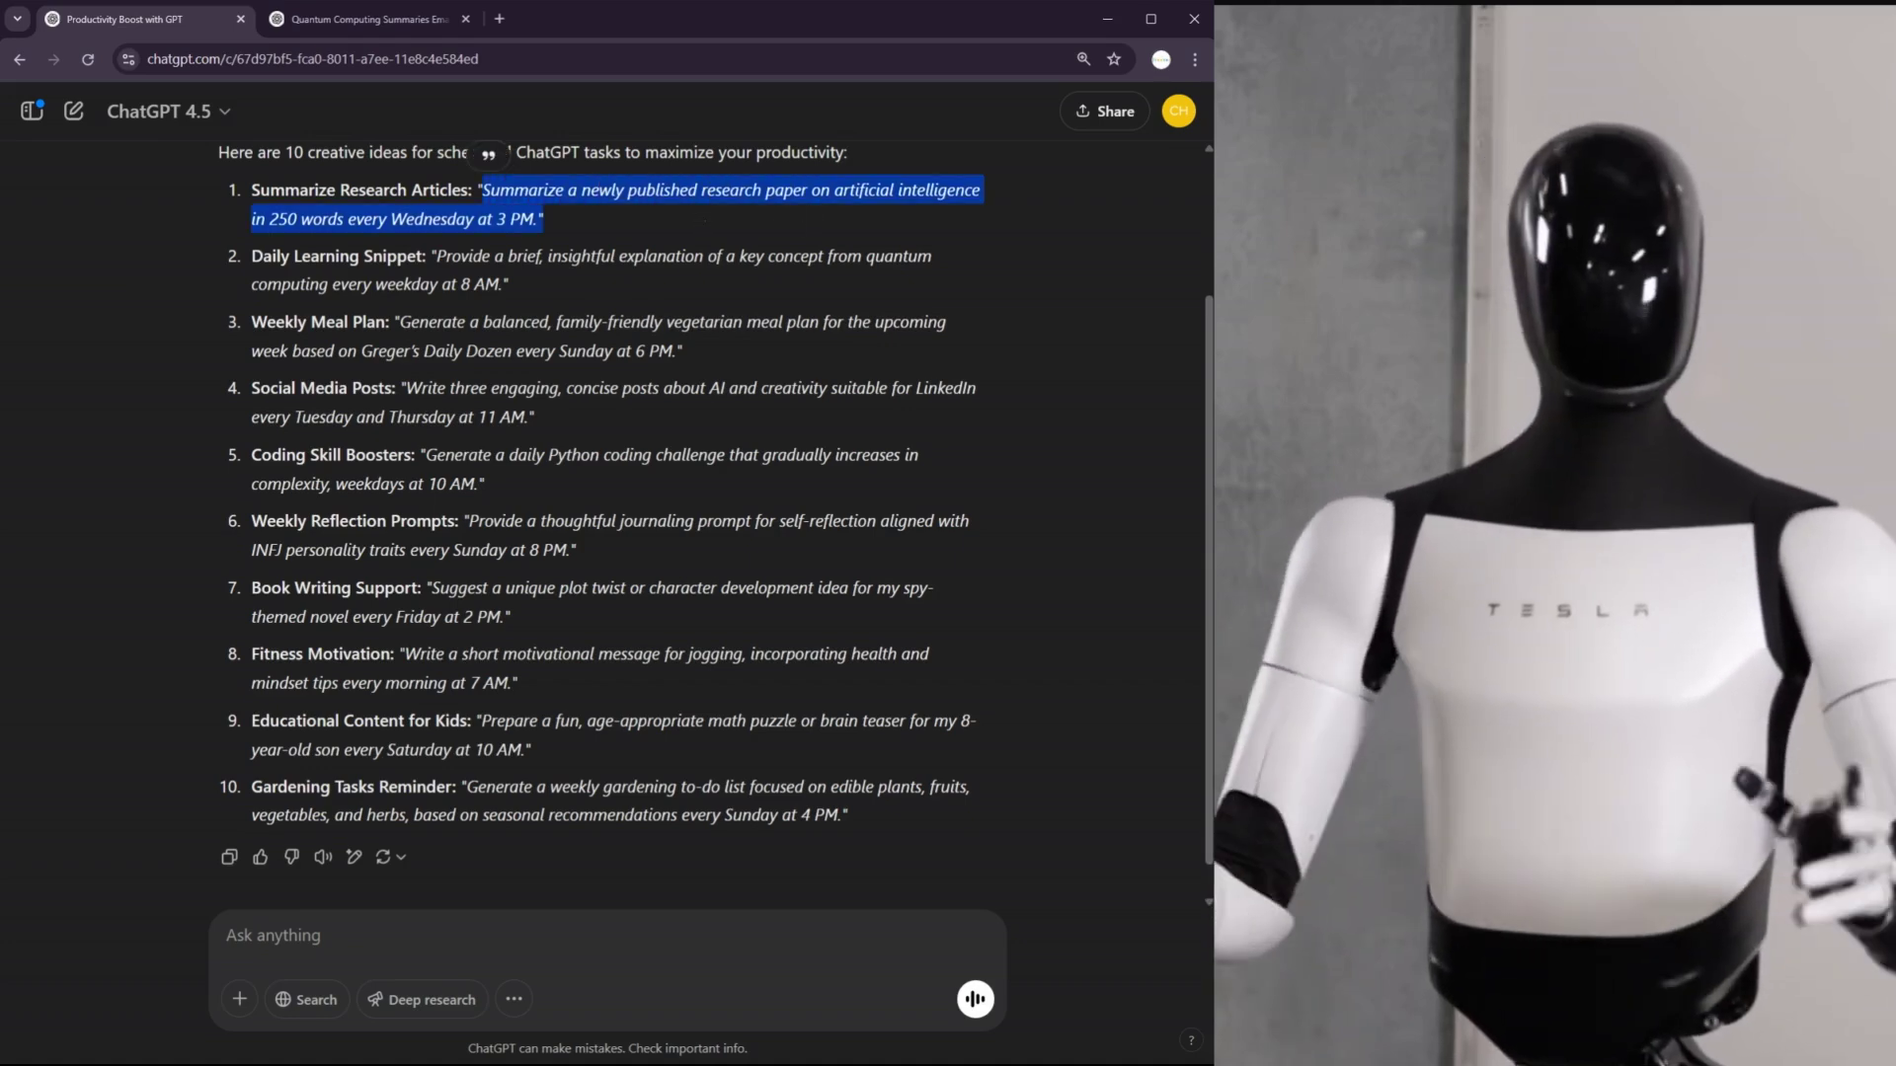
left_click(548, 208)
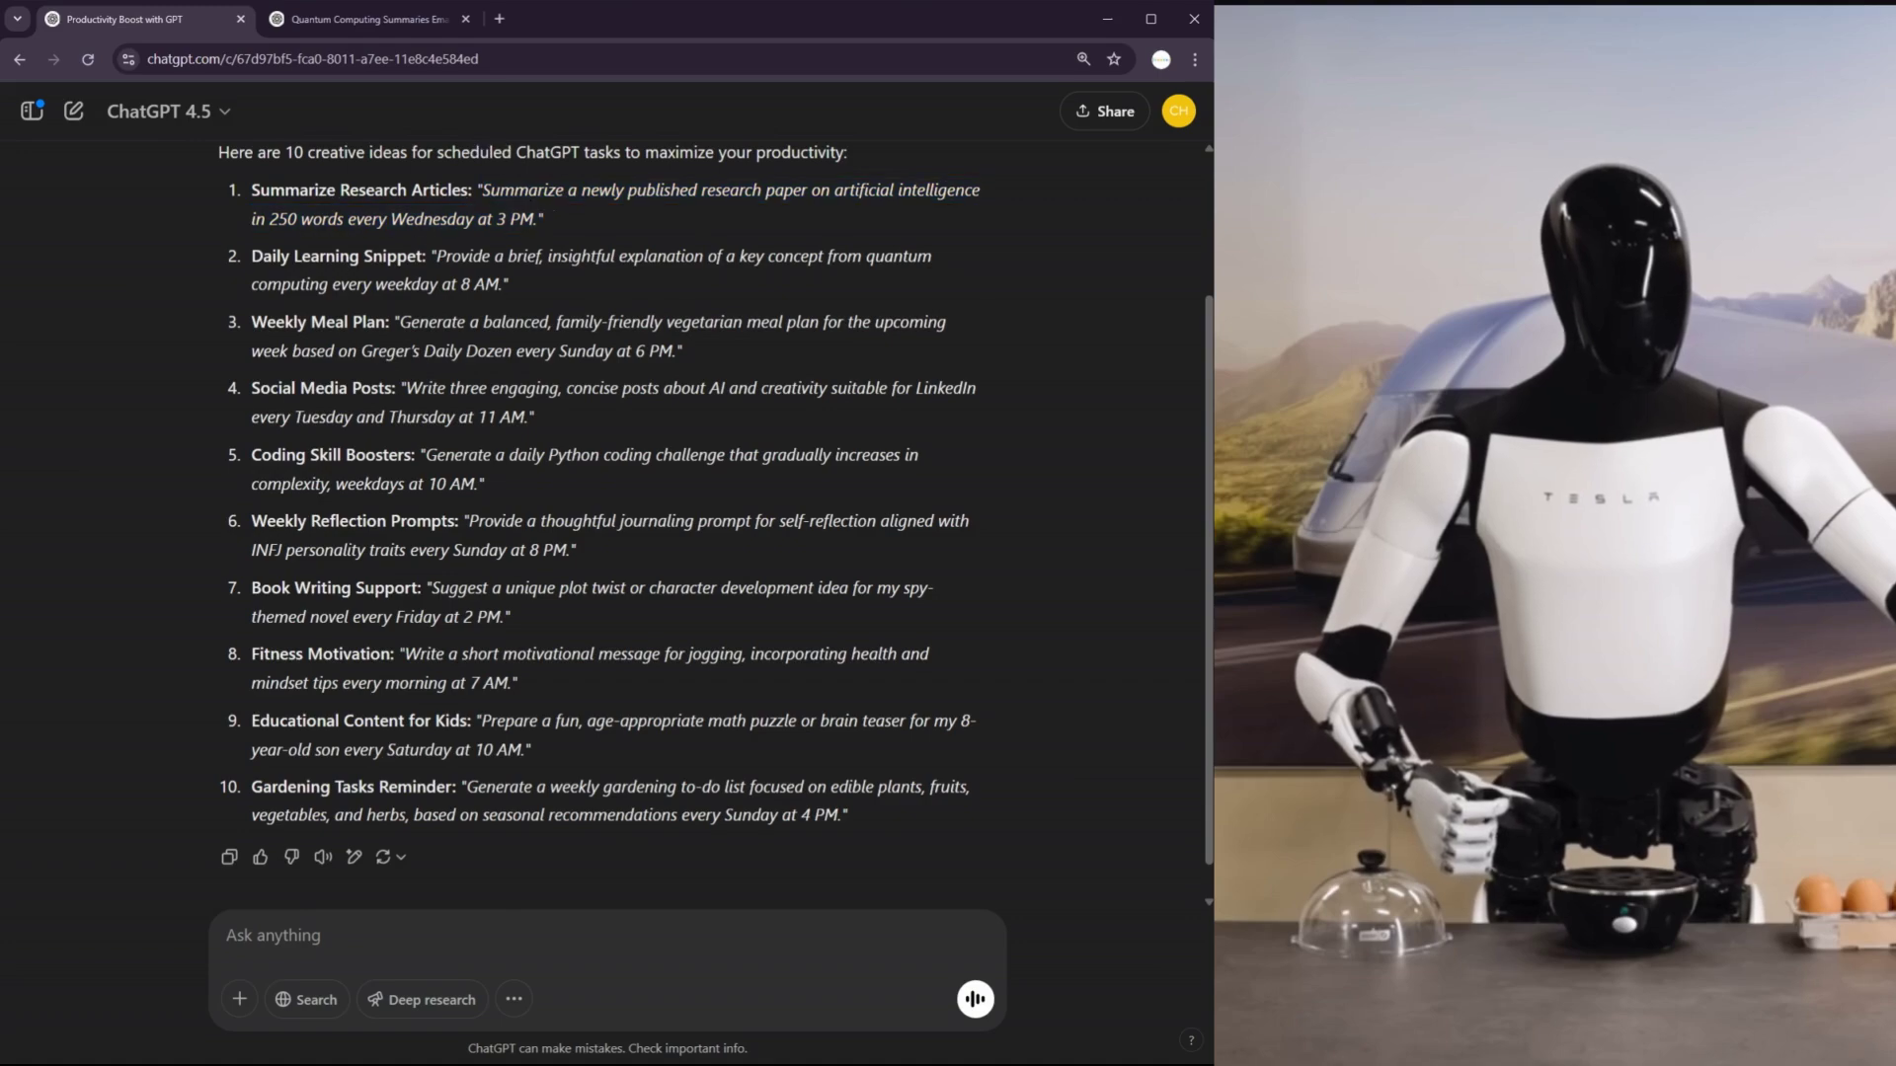
left_click(329, 25)
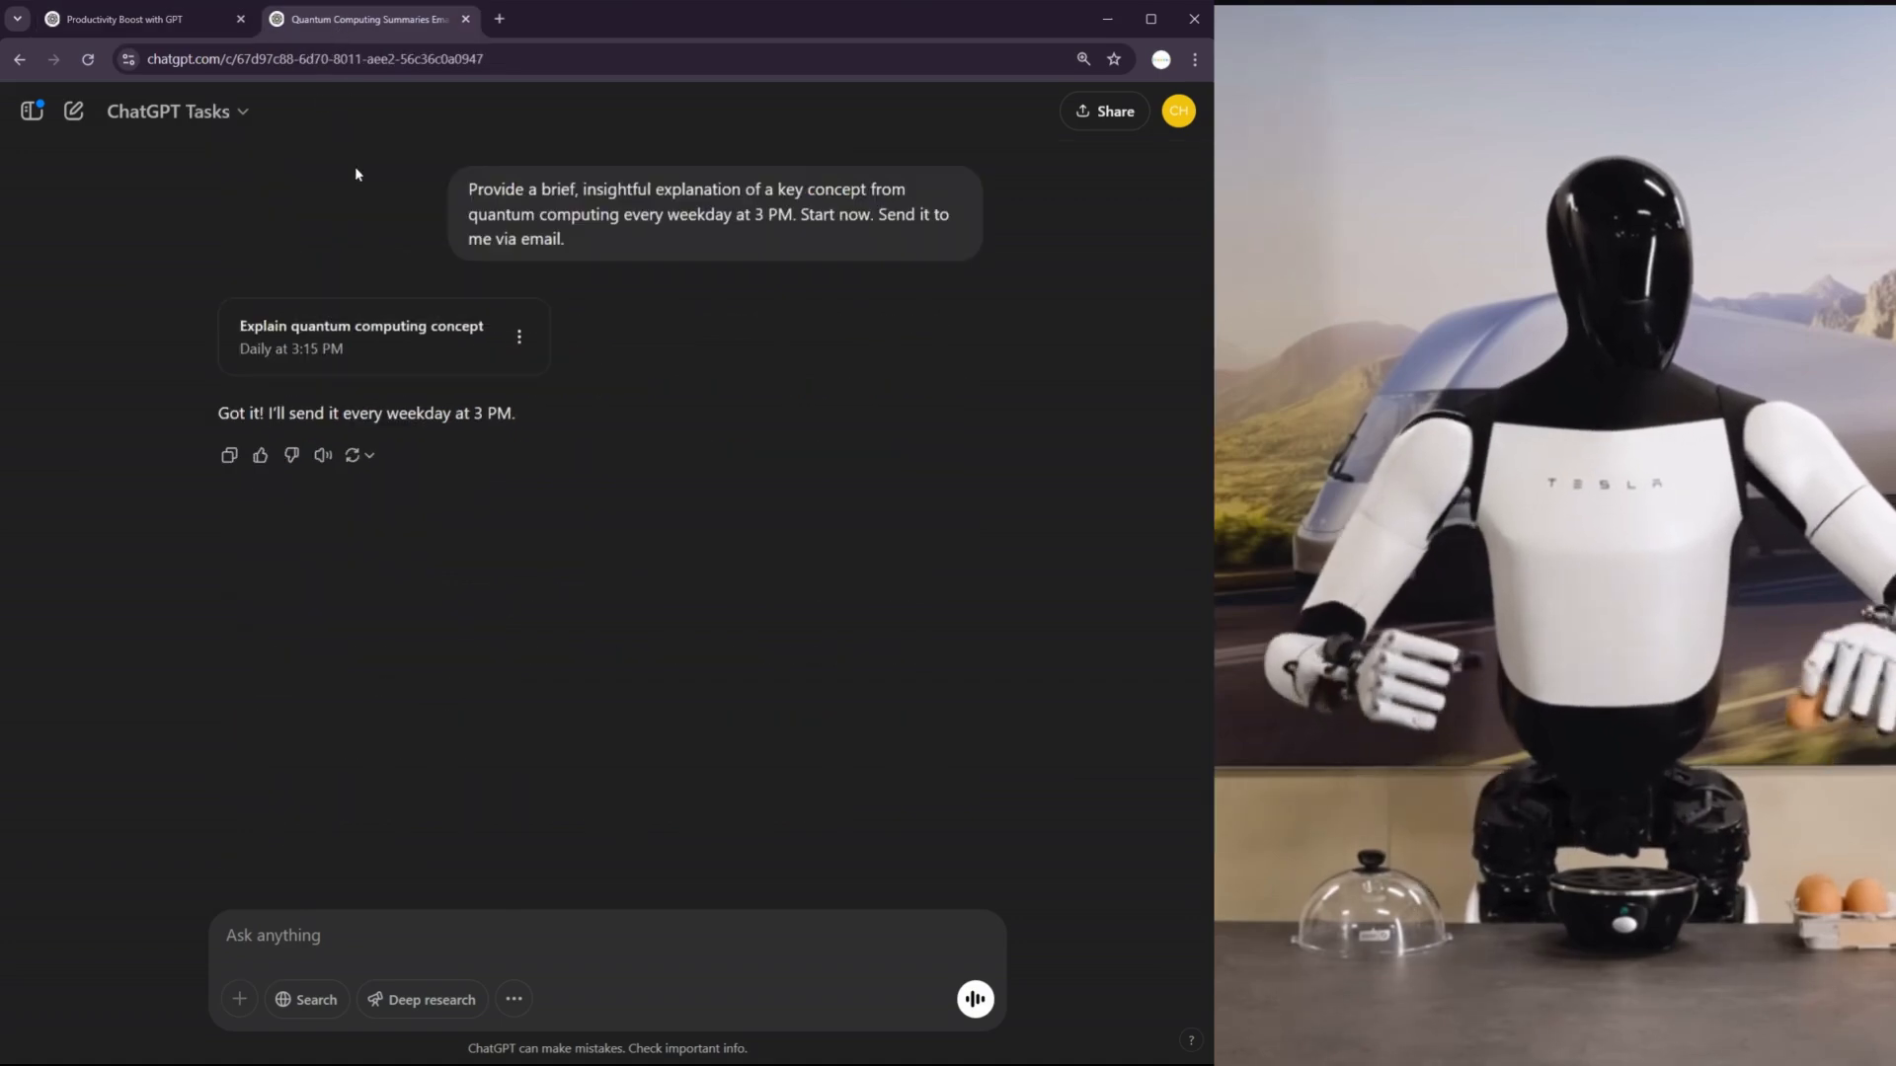
left_click(400, 341)
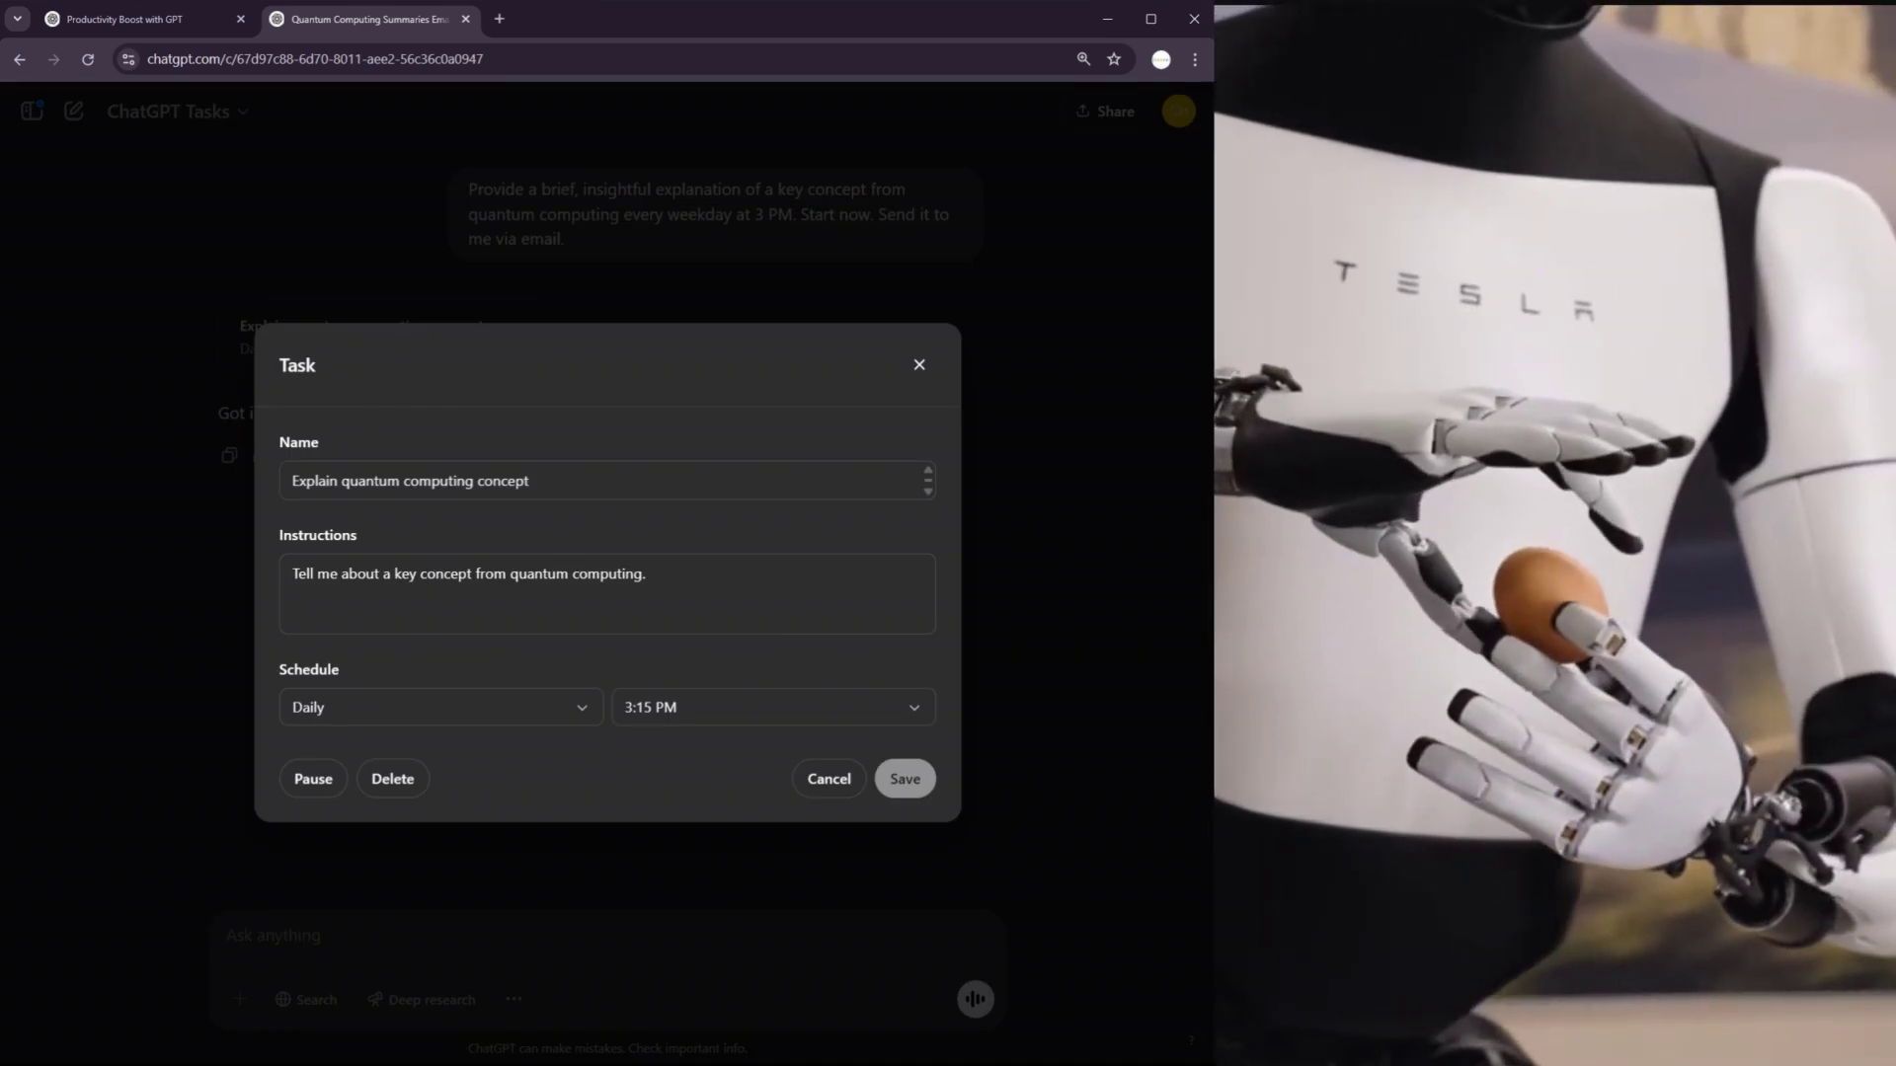
triple_click(410, 480)
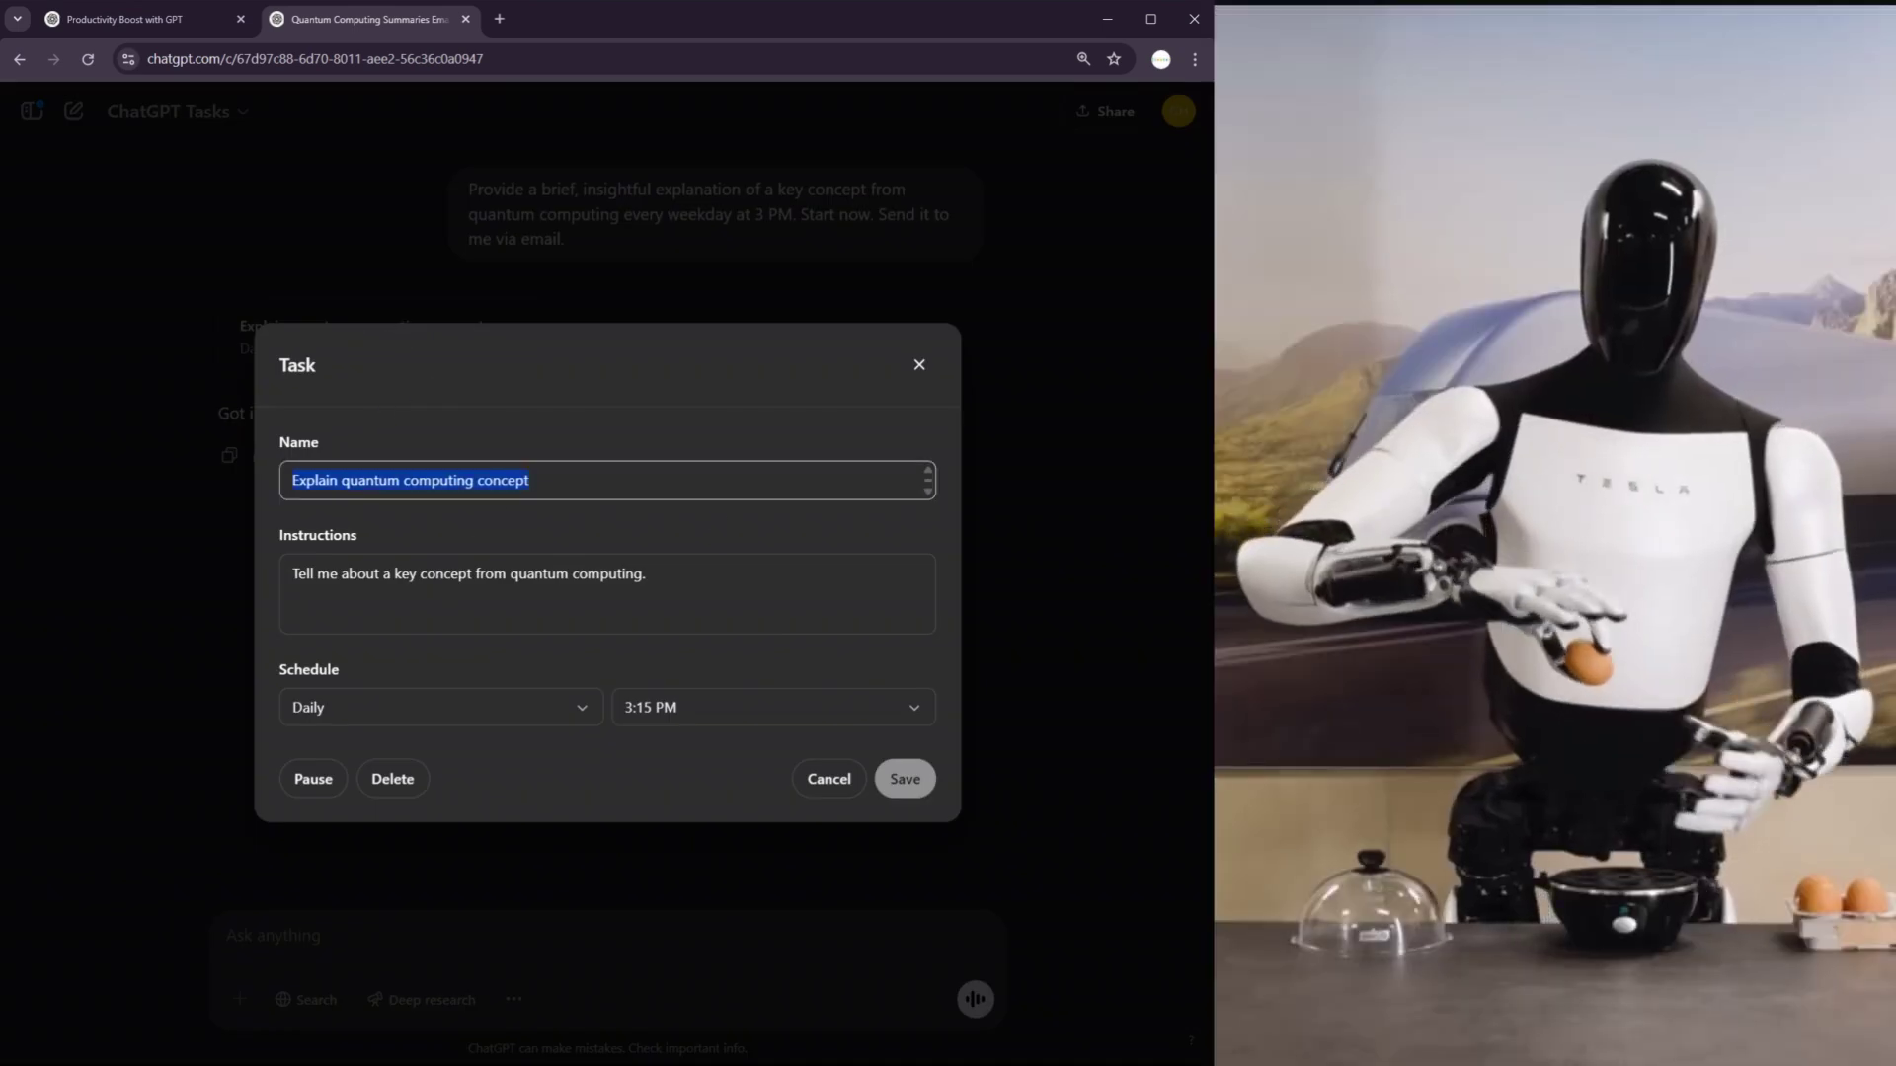
key("Tab")
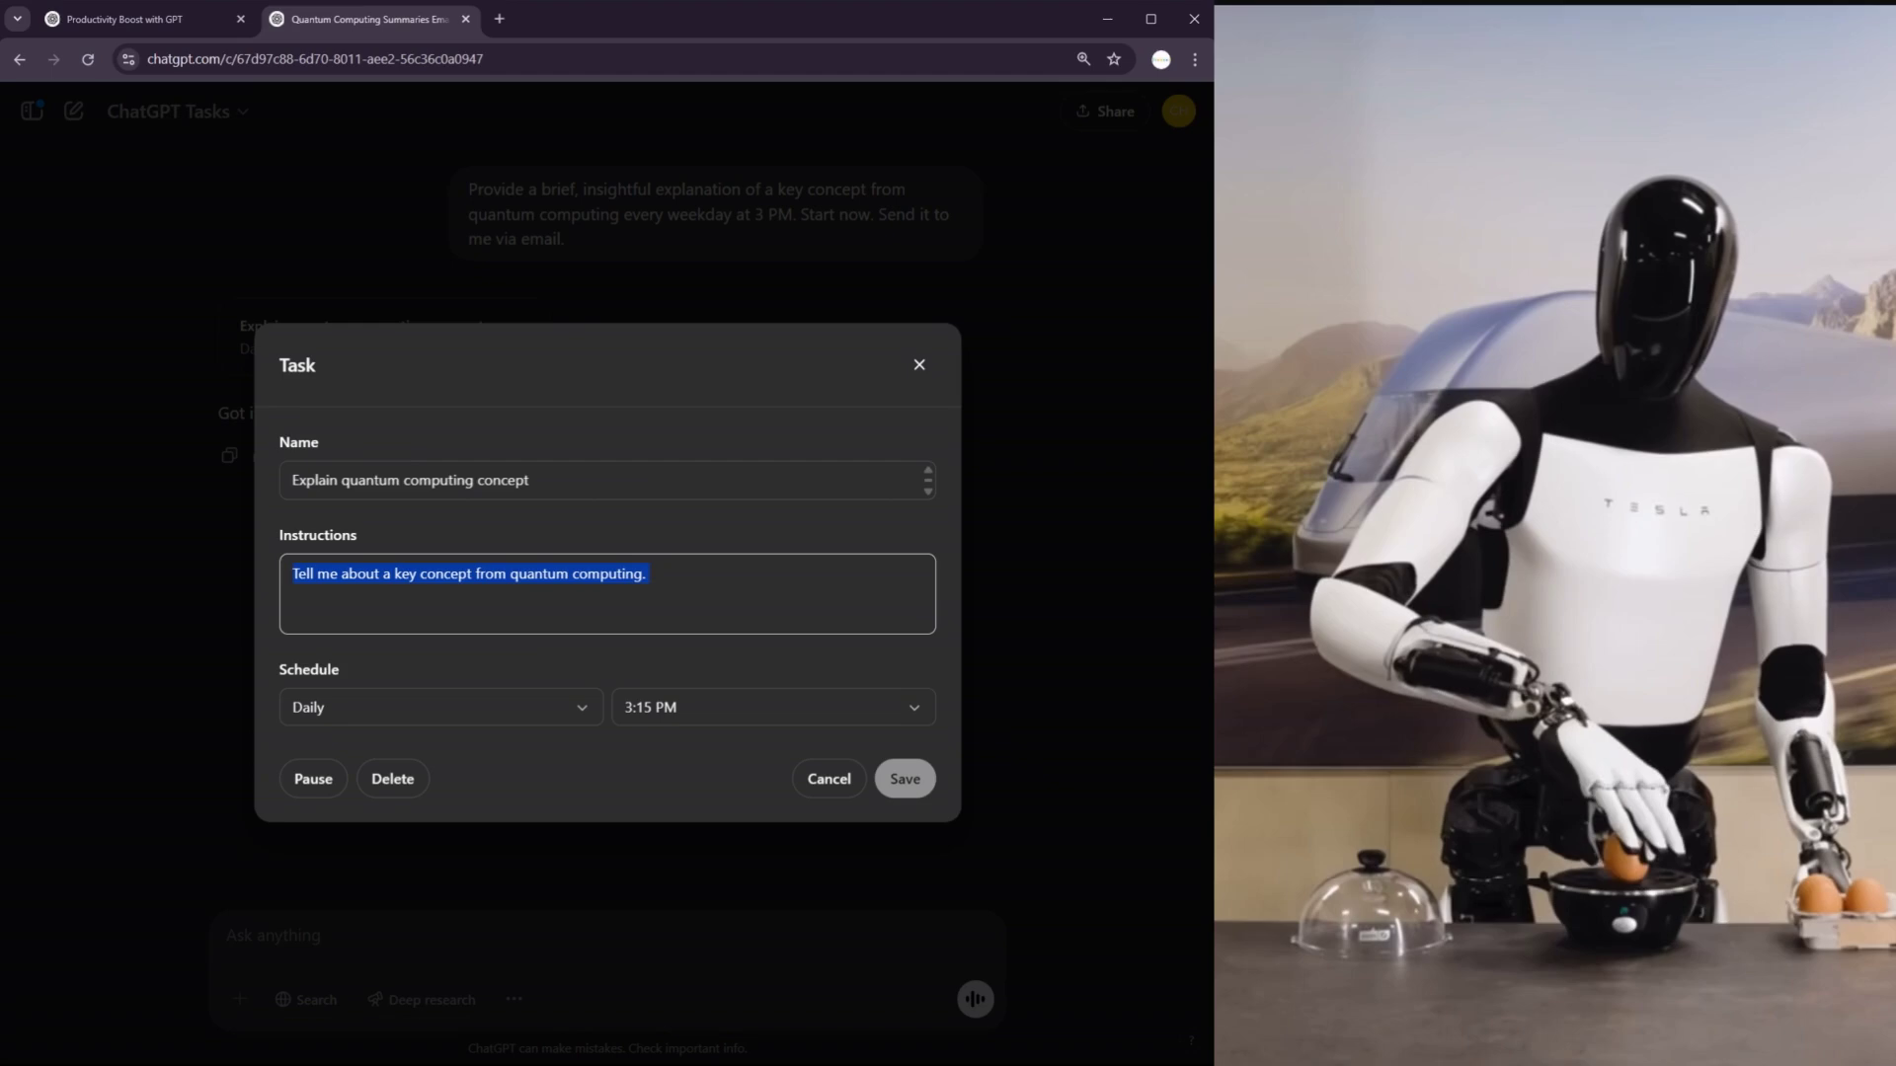
left_click(353, 727)
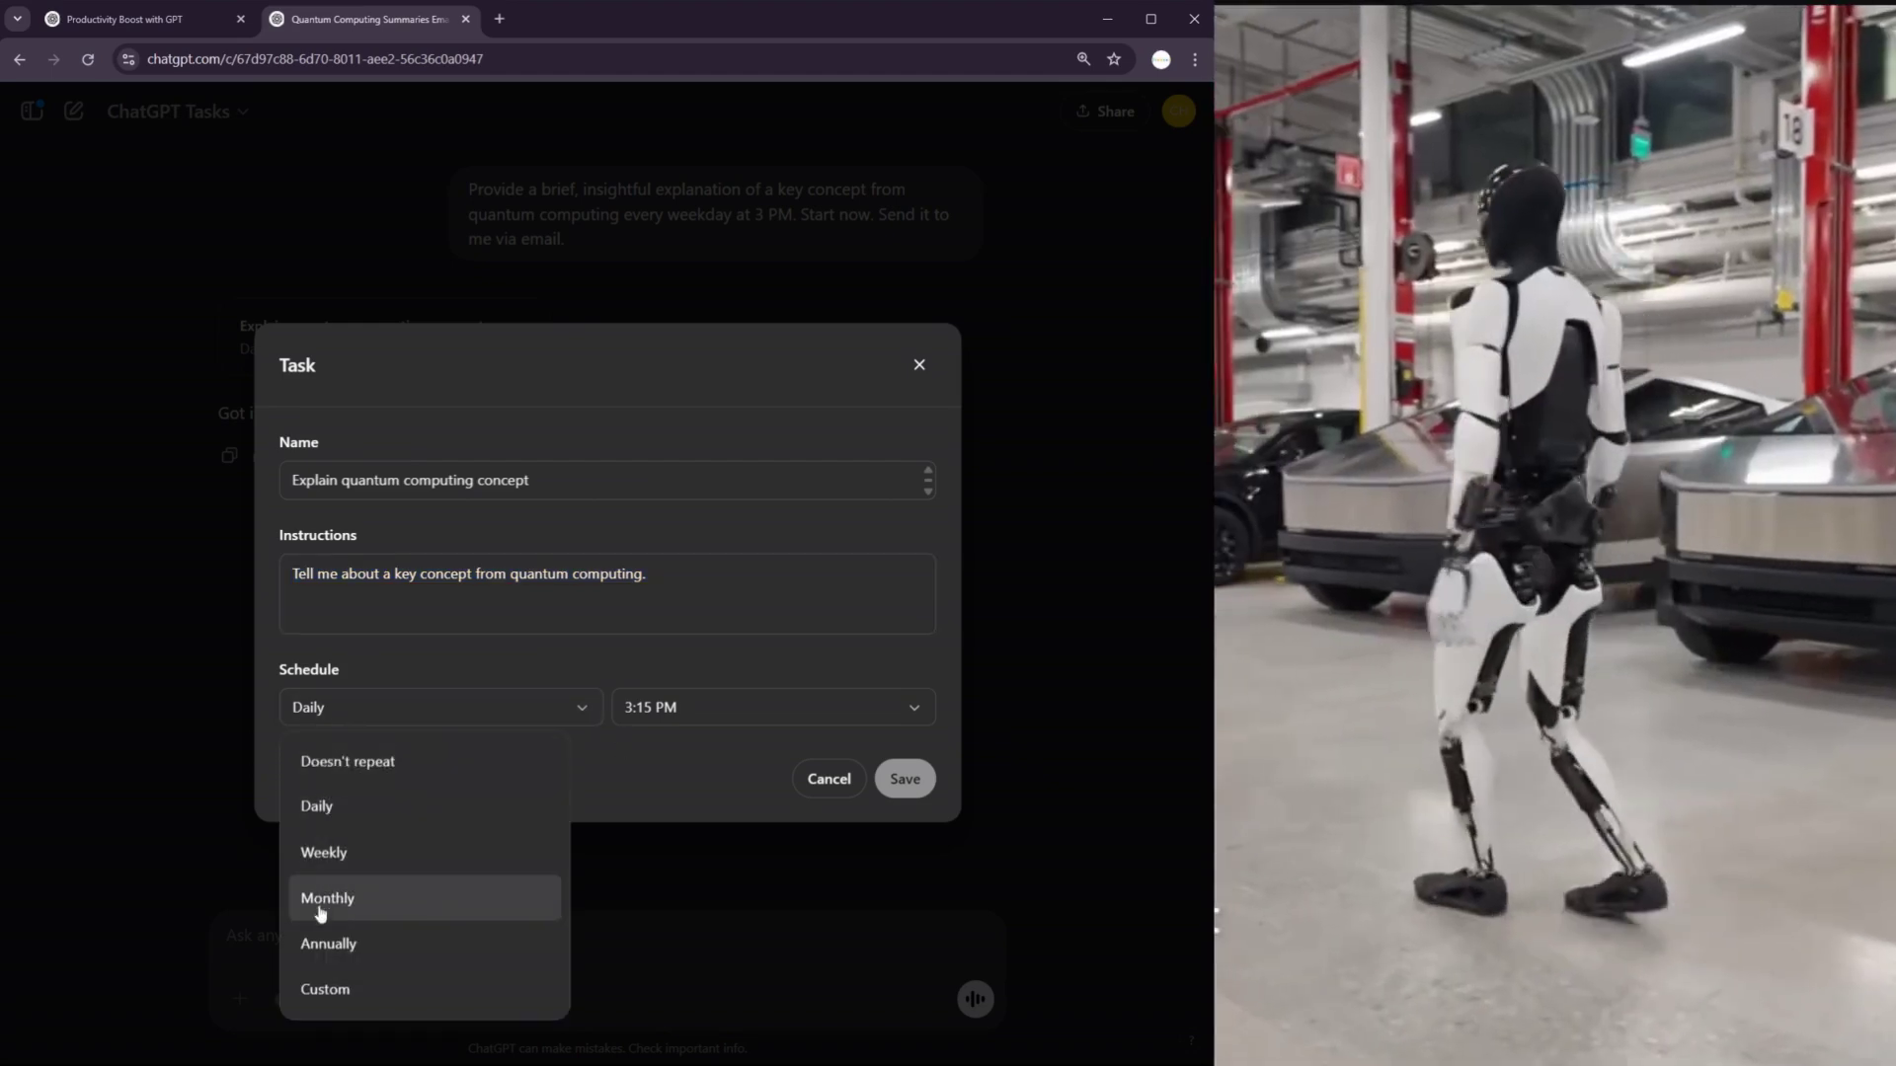
left_click(583, 652)
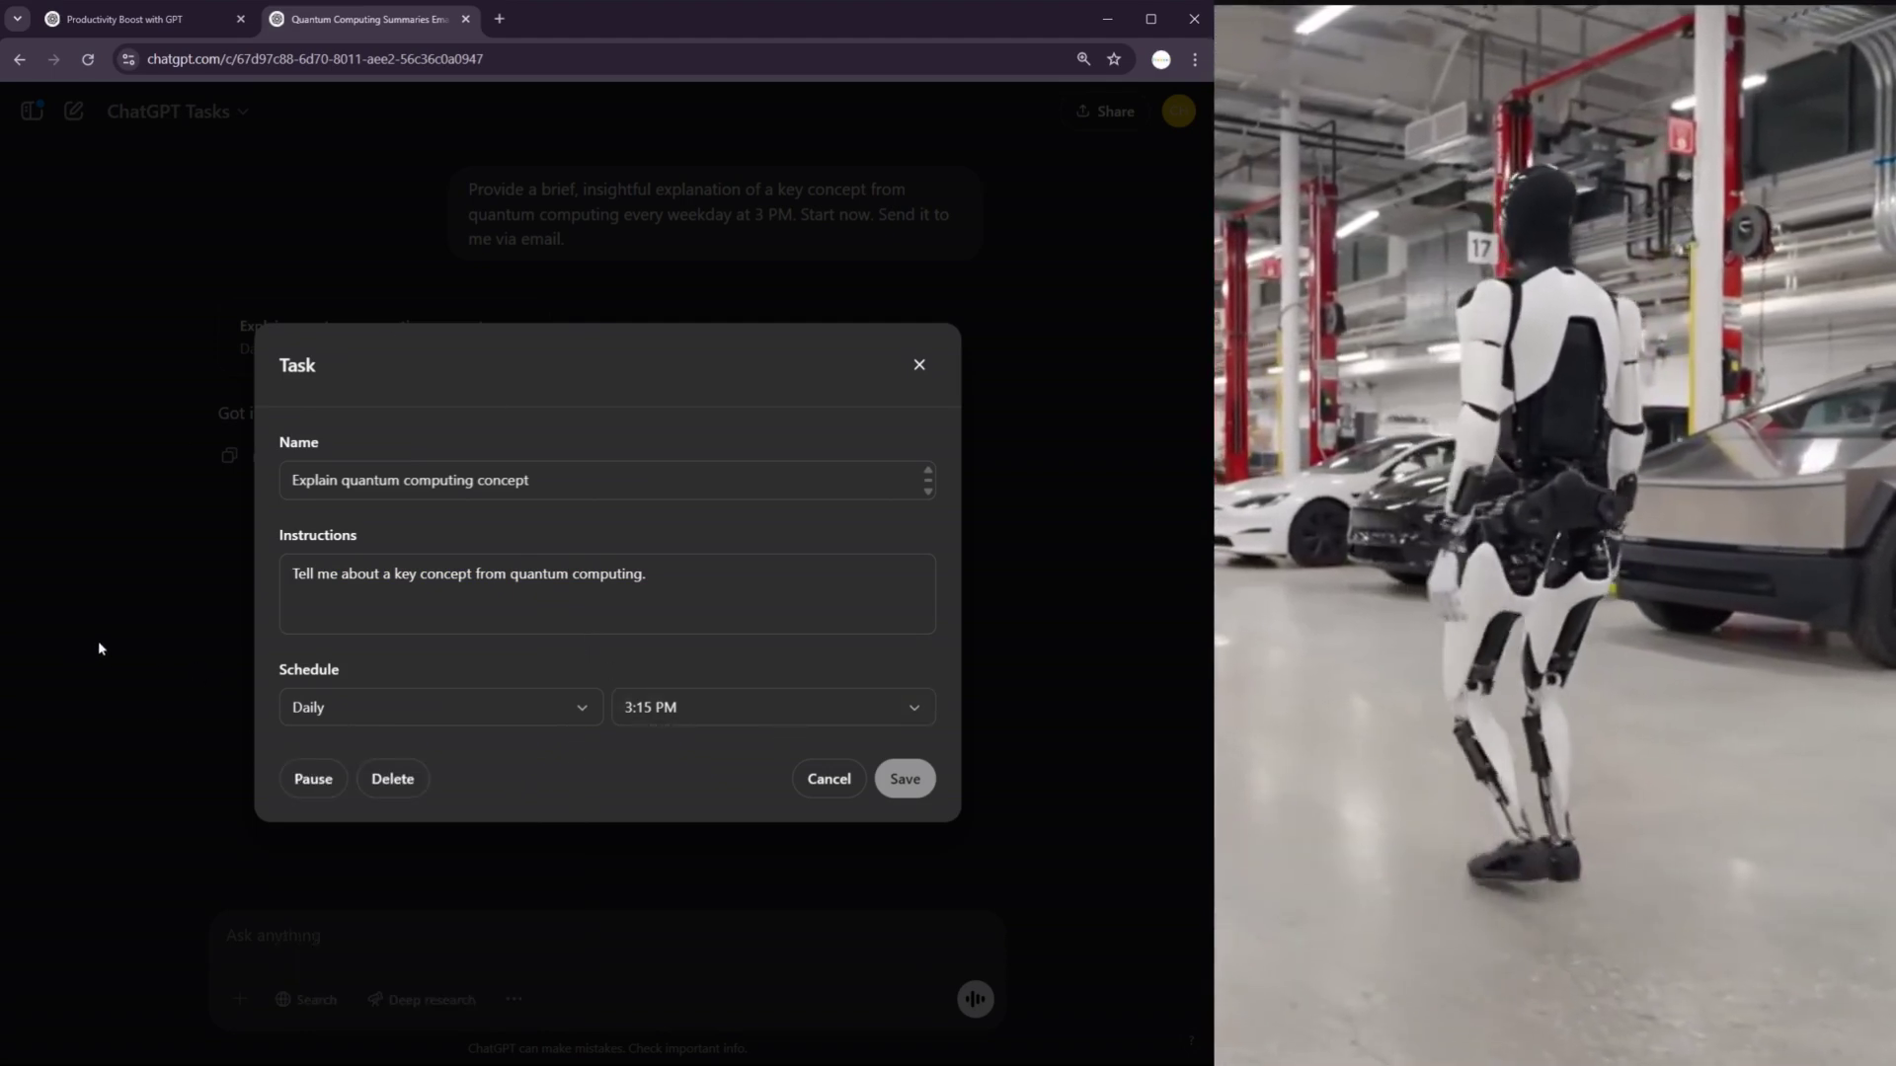
left_click(117, 637)
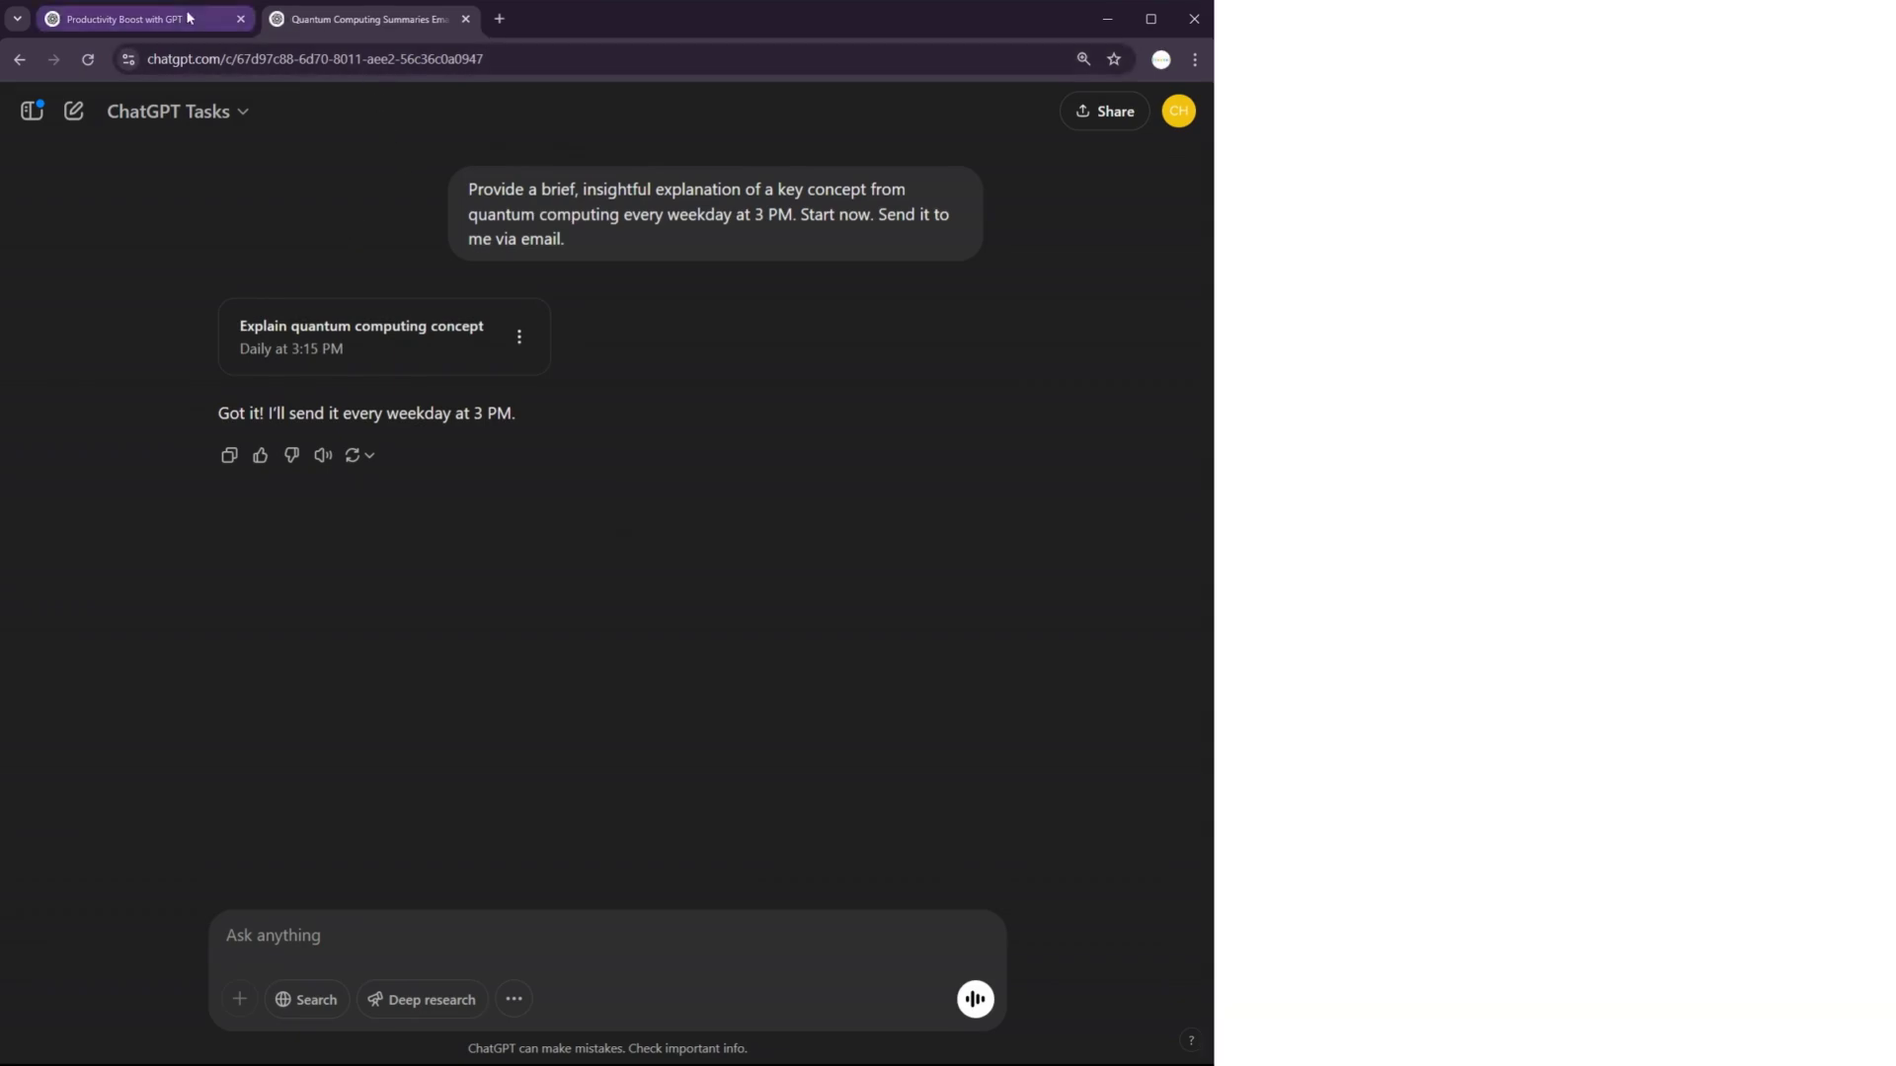
Return to the Productivity Boost with GPT chat and highlight the meal plan and Daily Dozen prompts.
left_click(190, 19)
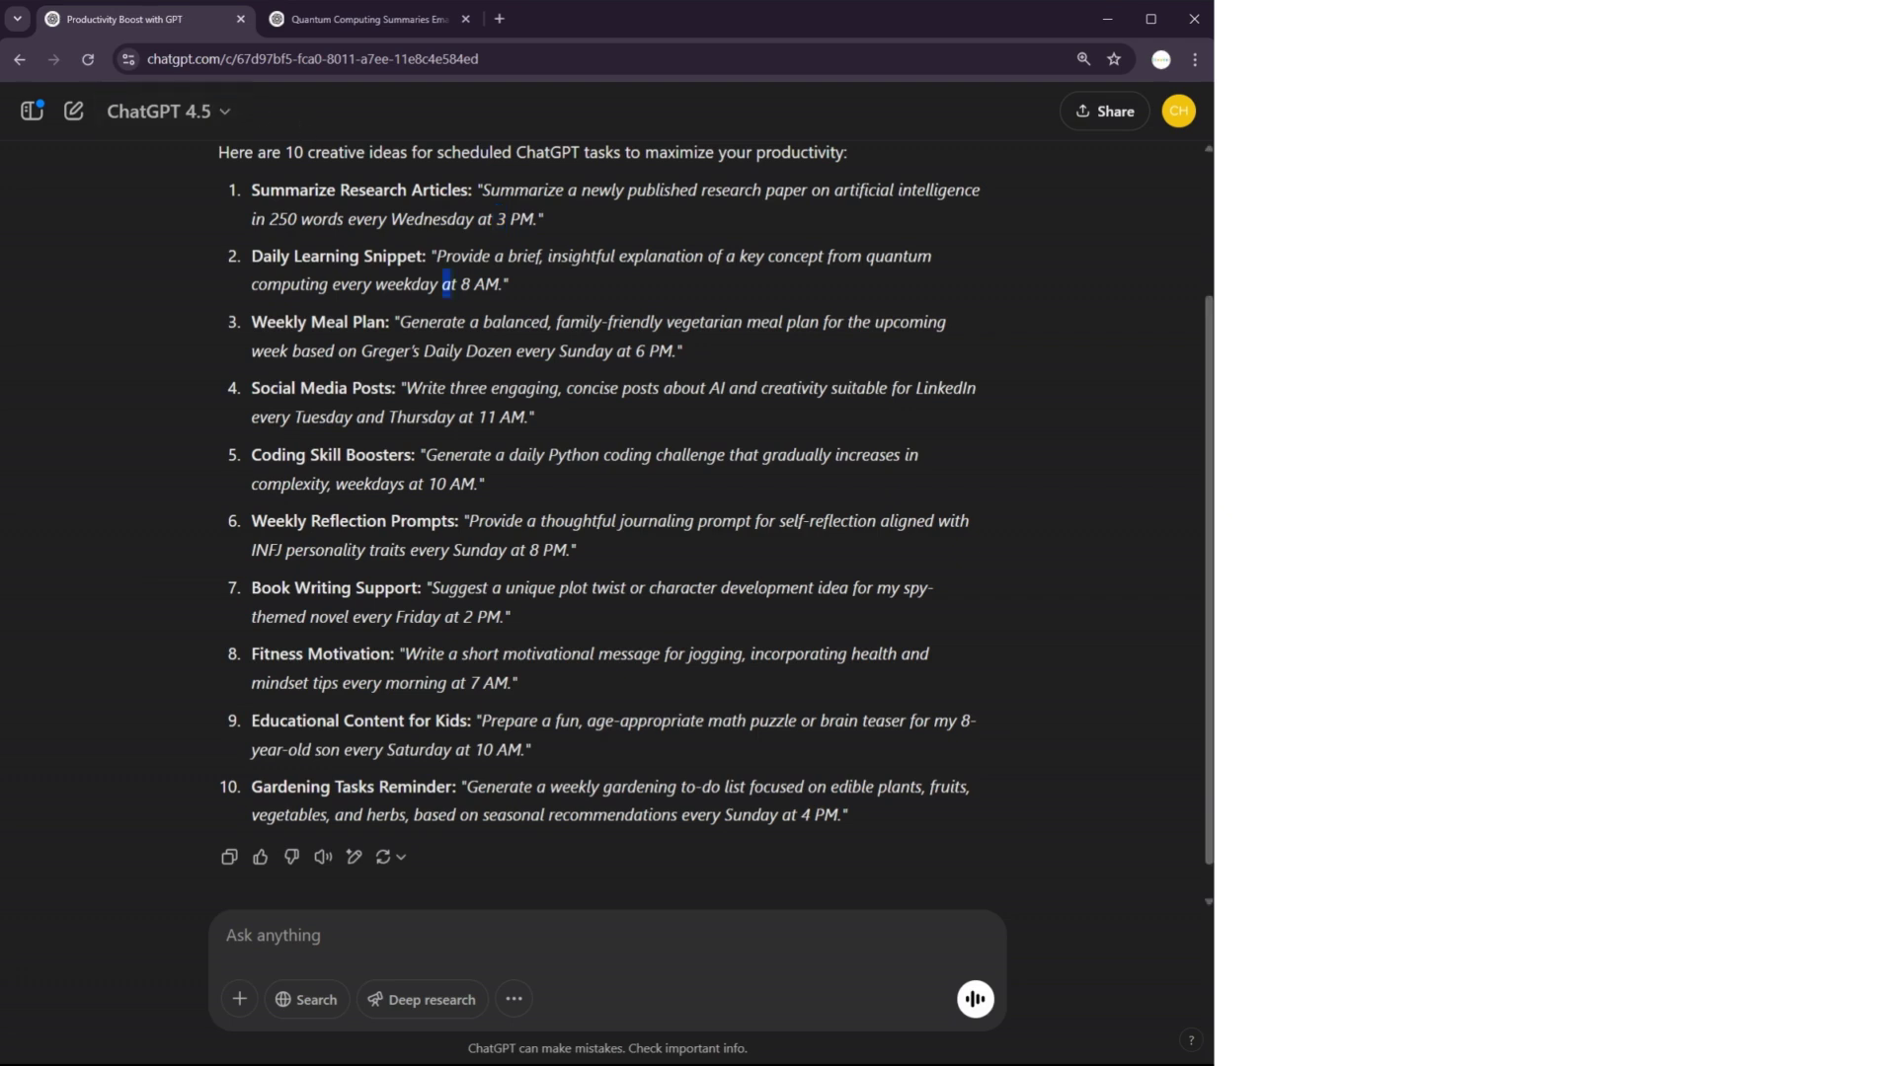
left_click_drag(435, 323, 424, 344)
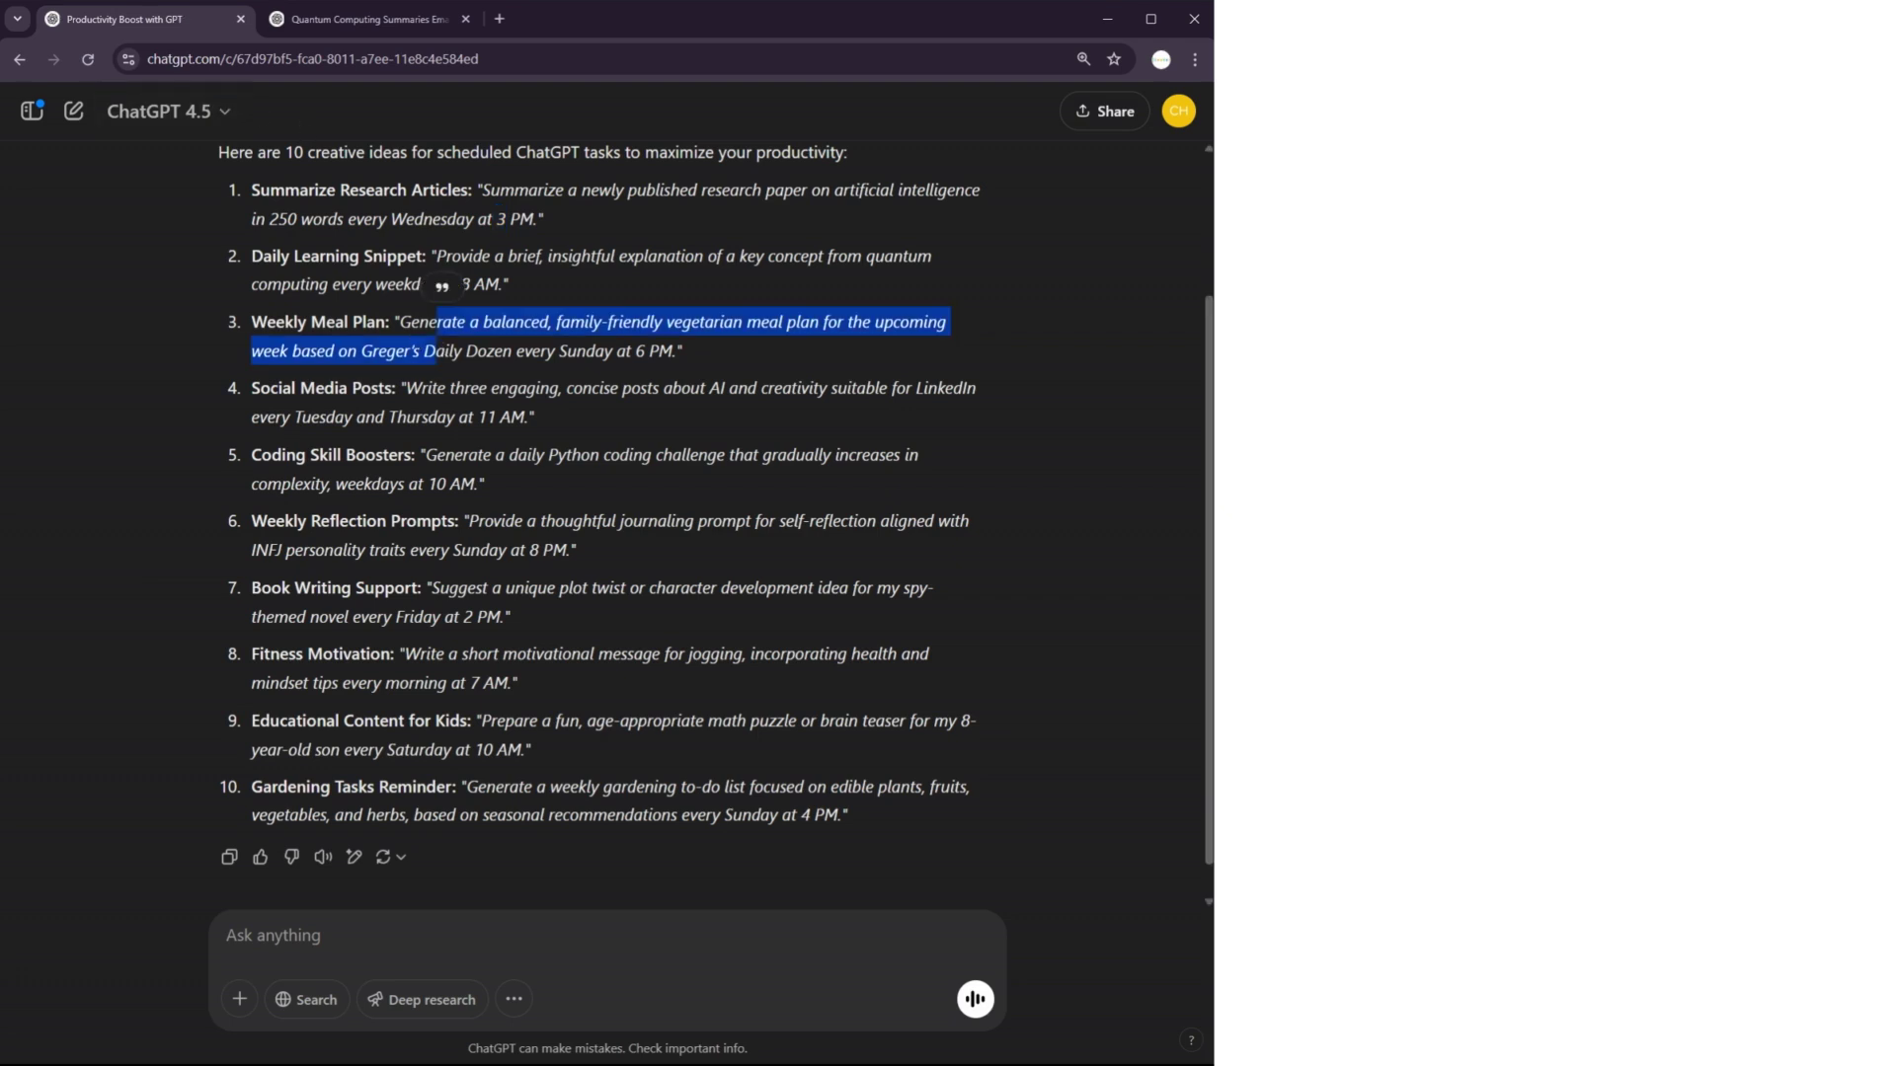
left_click(424, 343)
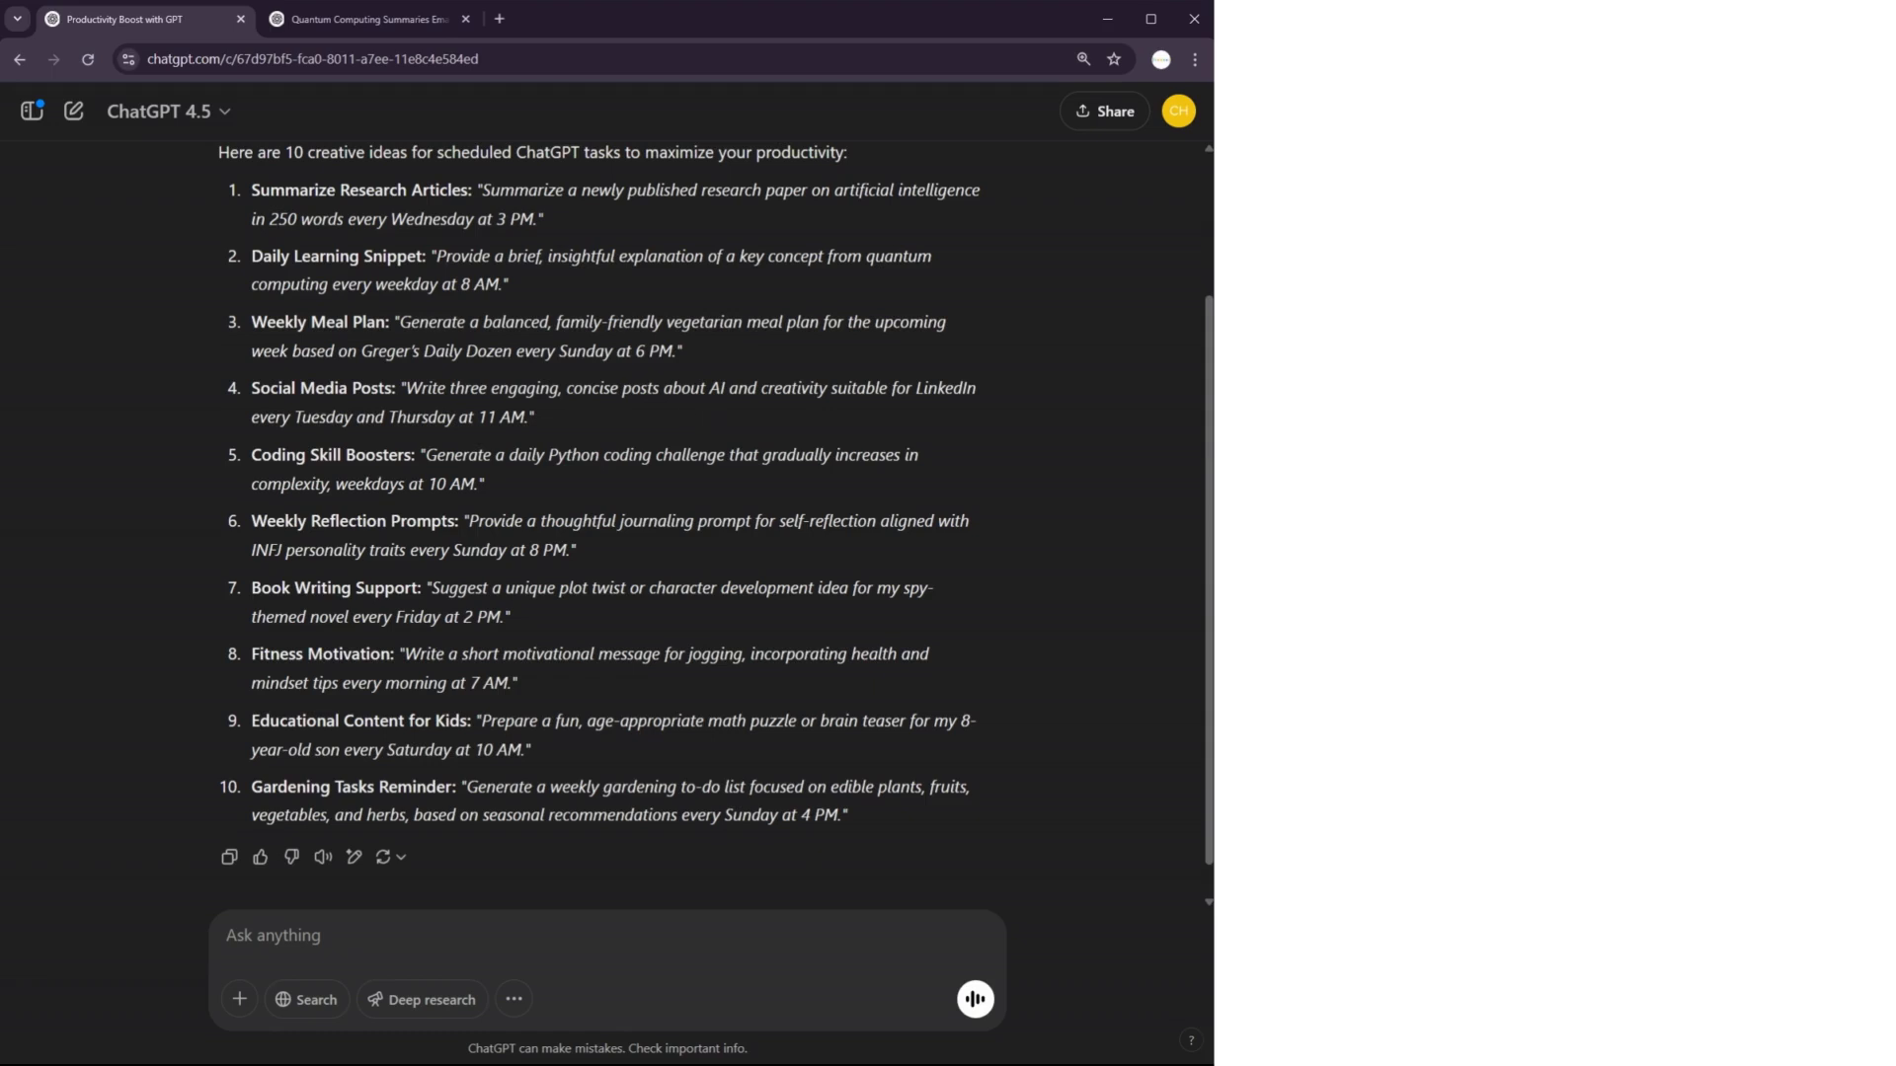
left_click_drag(358, 351, 524, 350)
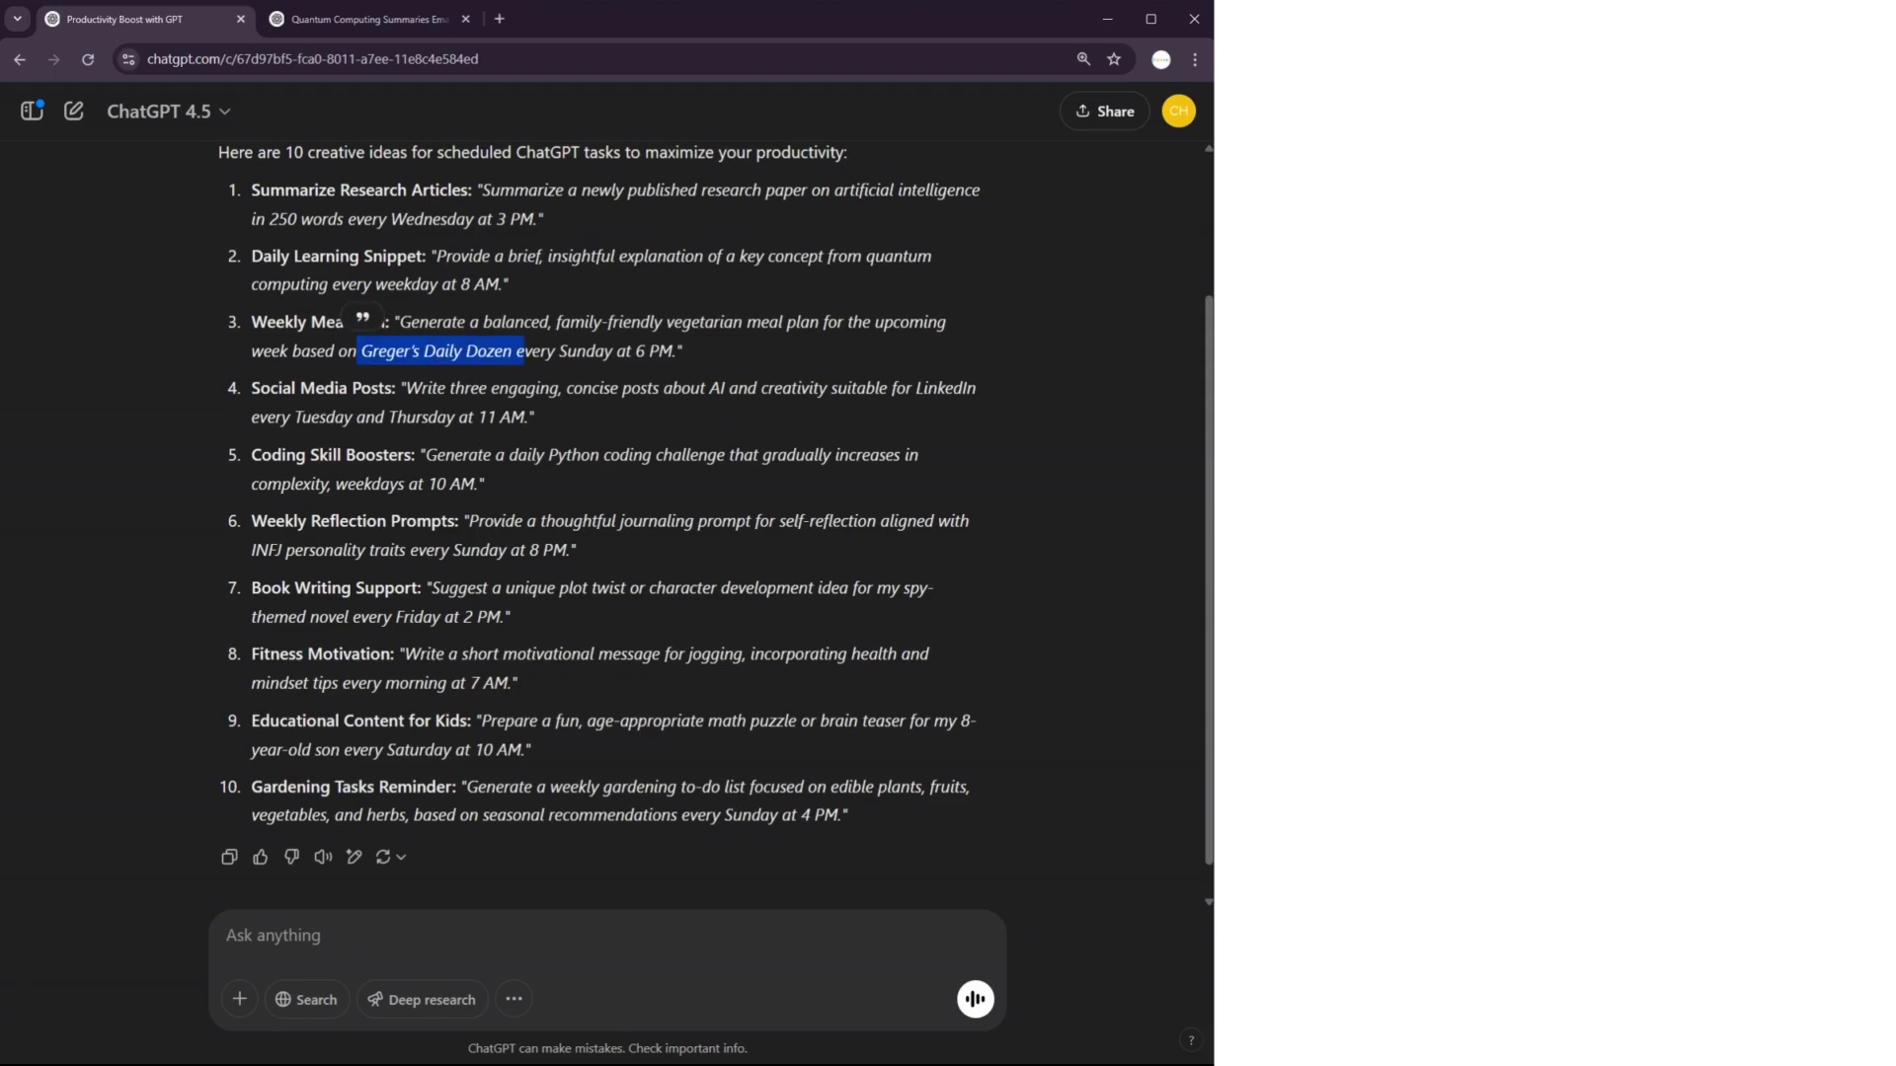
left_click(521, 361)
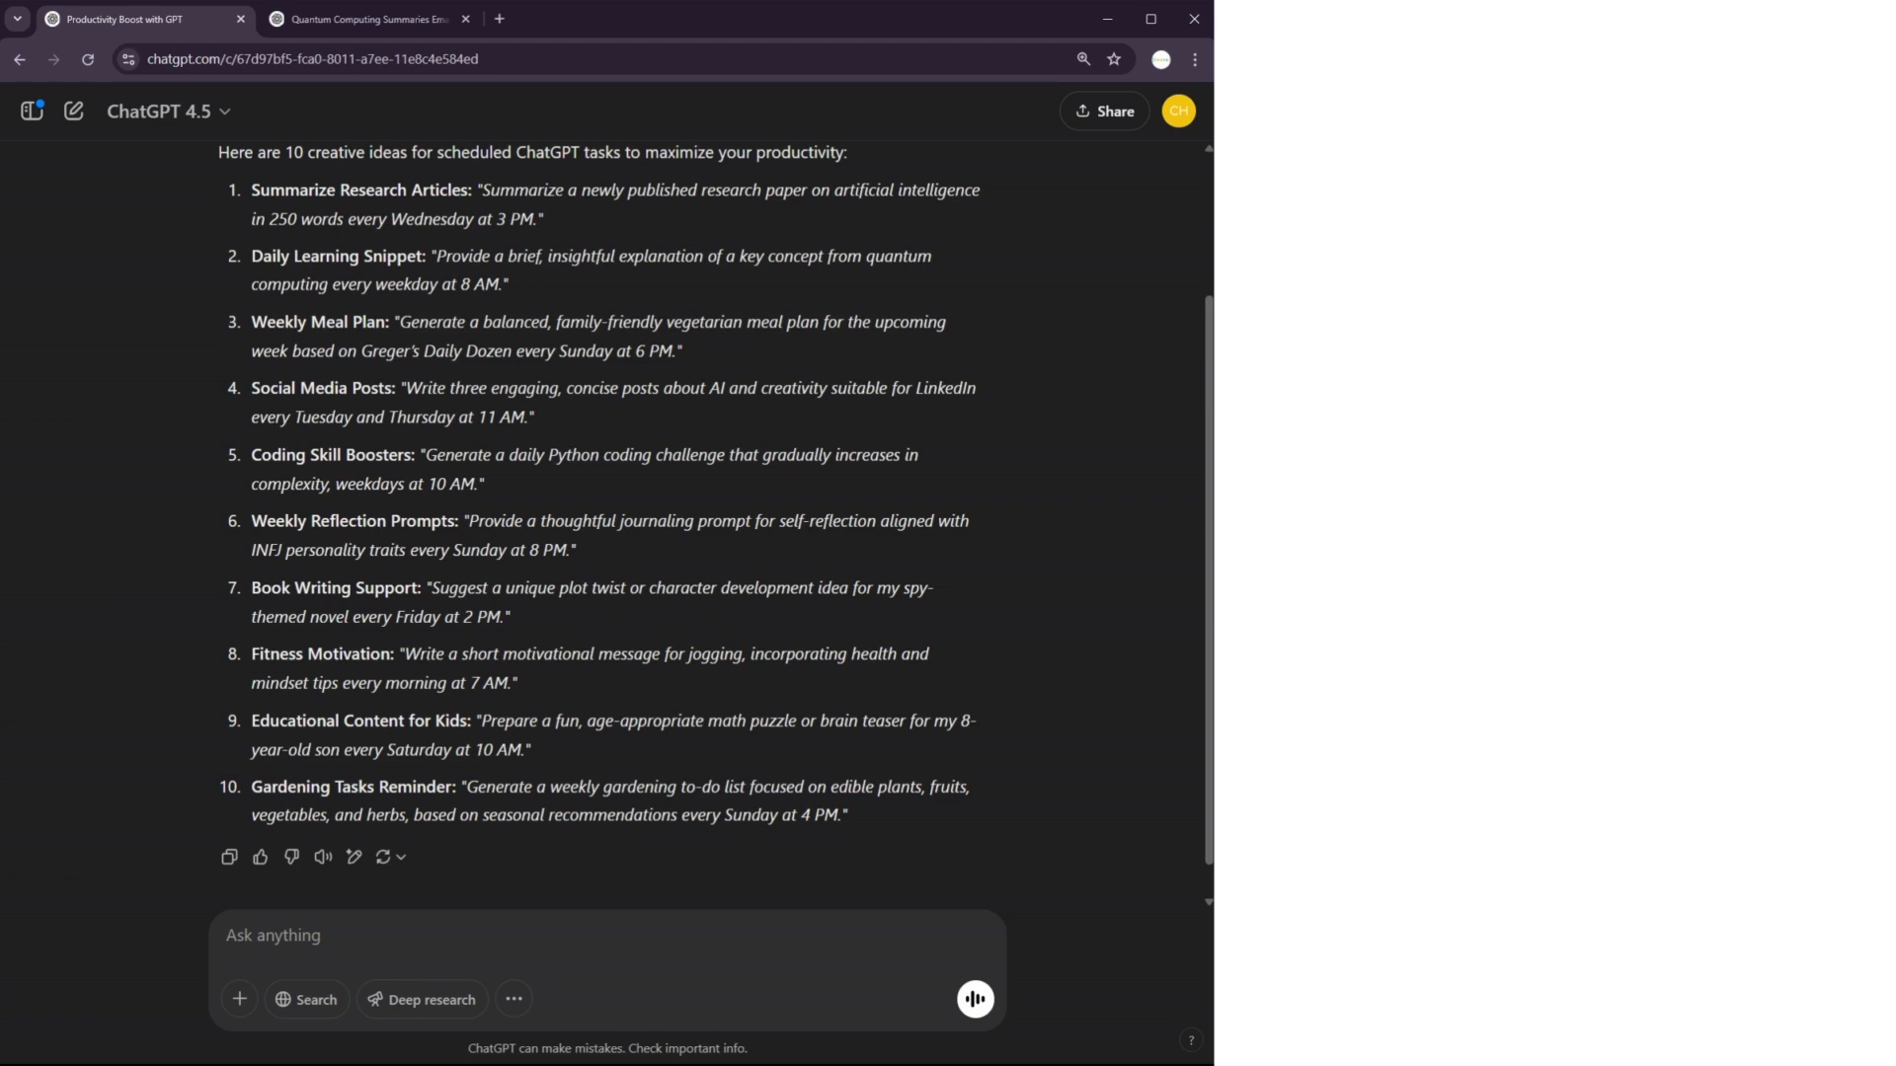
Highlight the meal plan, Daily Dozen timing, Daily Learning Snippet and Social Media Posts prompts.
left_click_drag(411, 322, 586, 322)
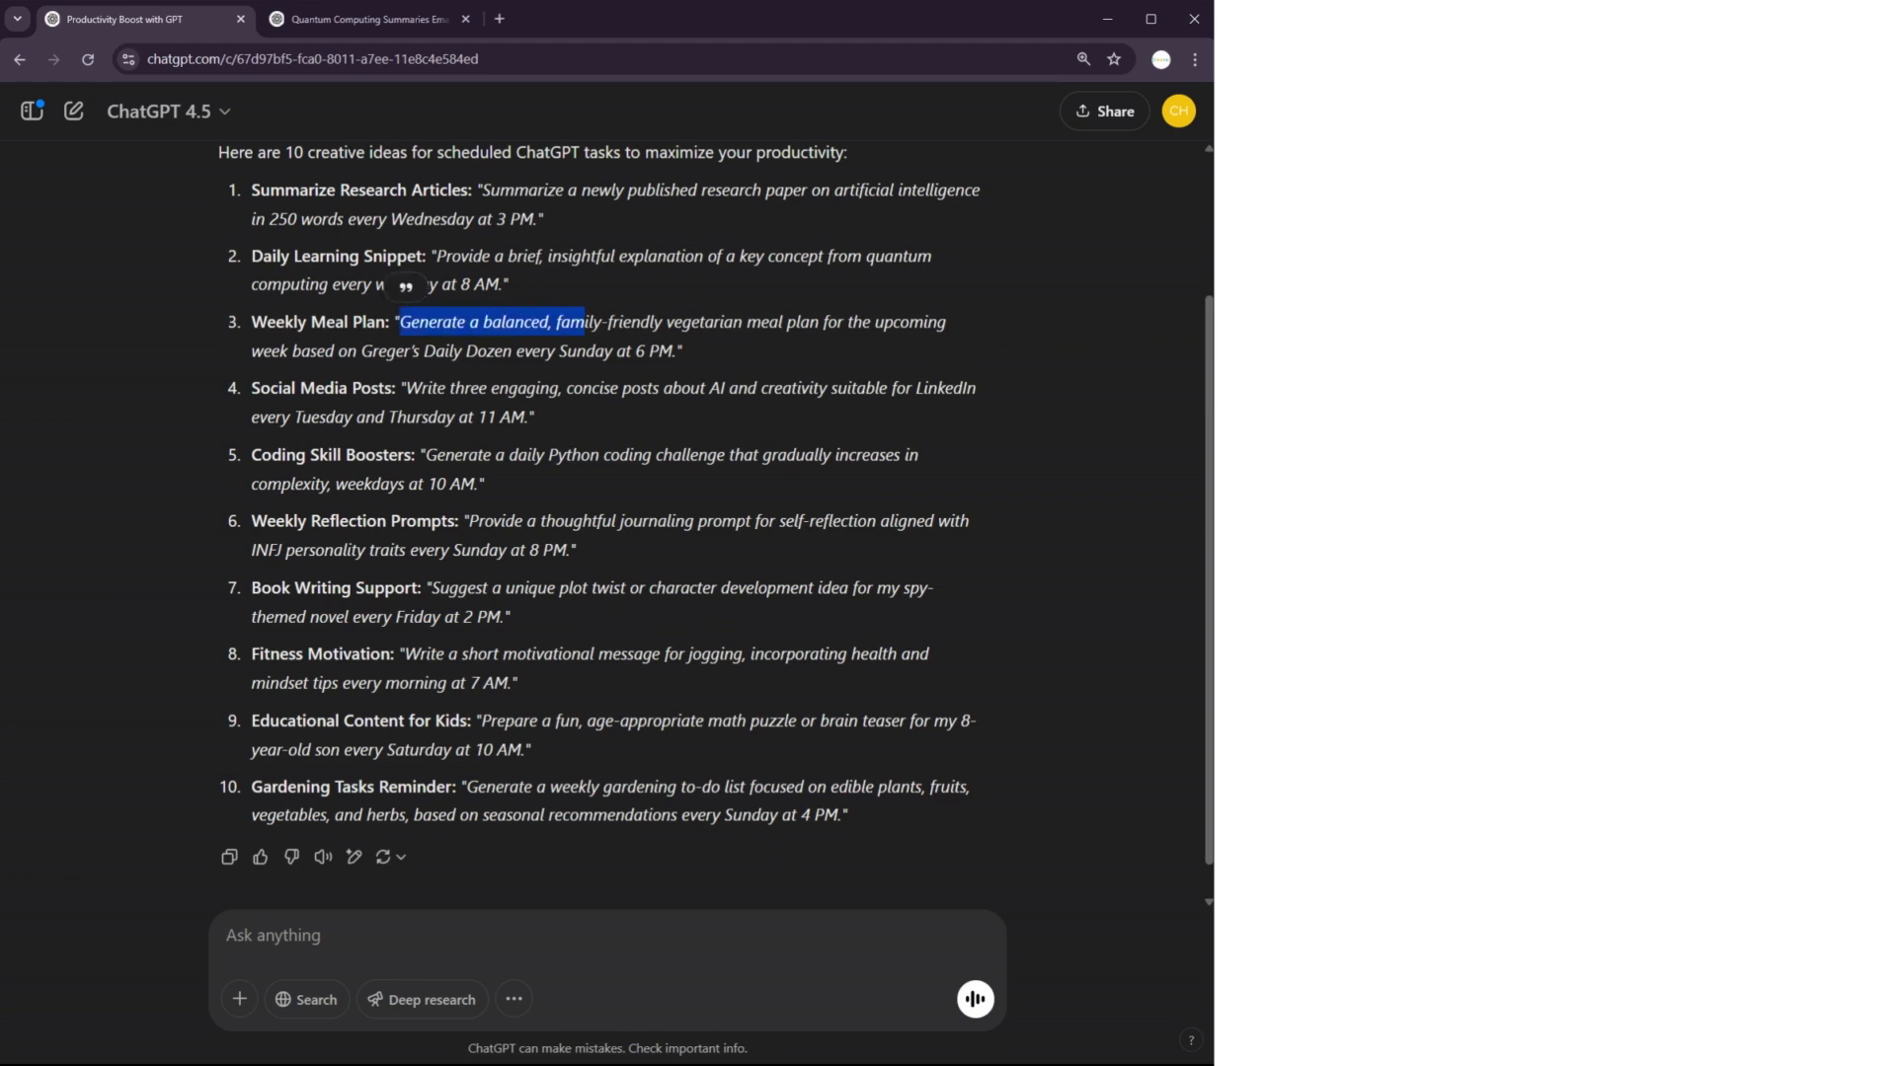
left_click_drag(386, 350, 586, 350)
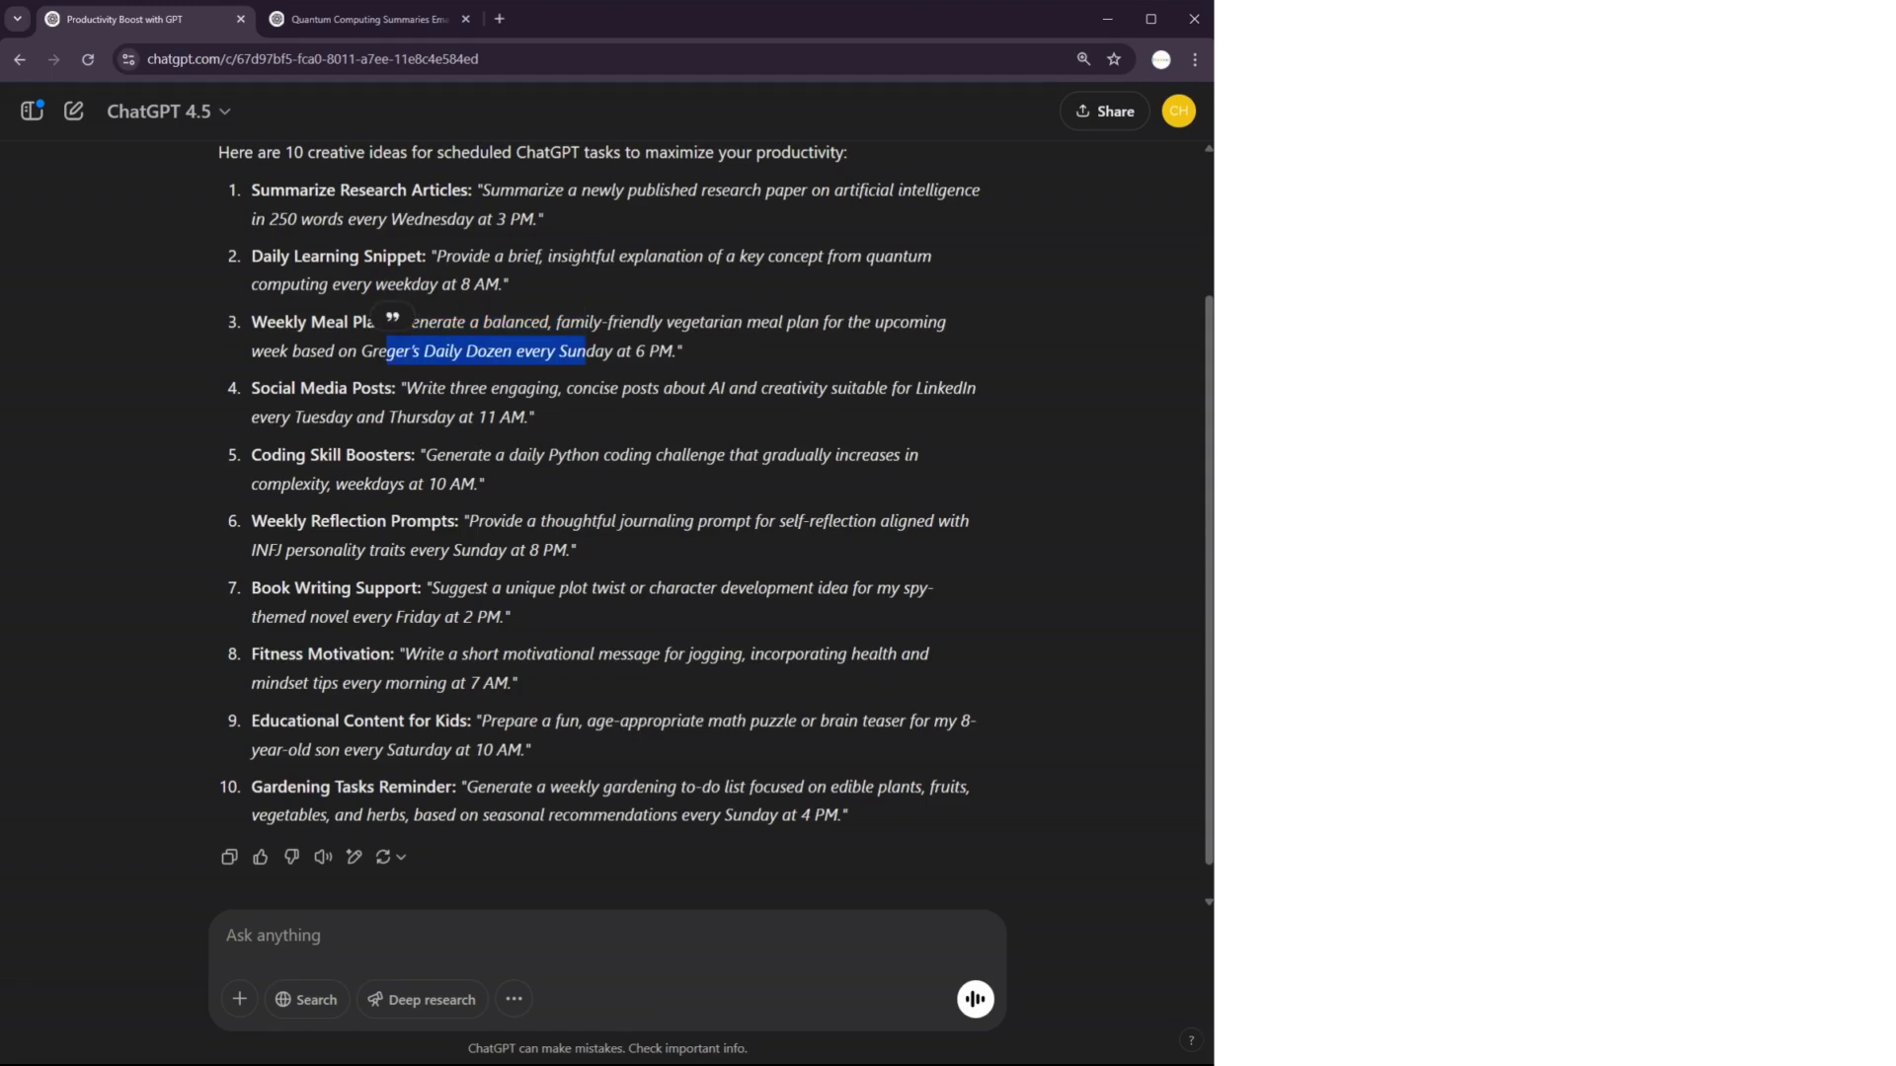
left_click(387, 397)
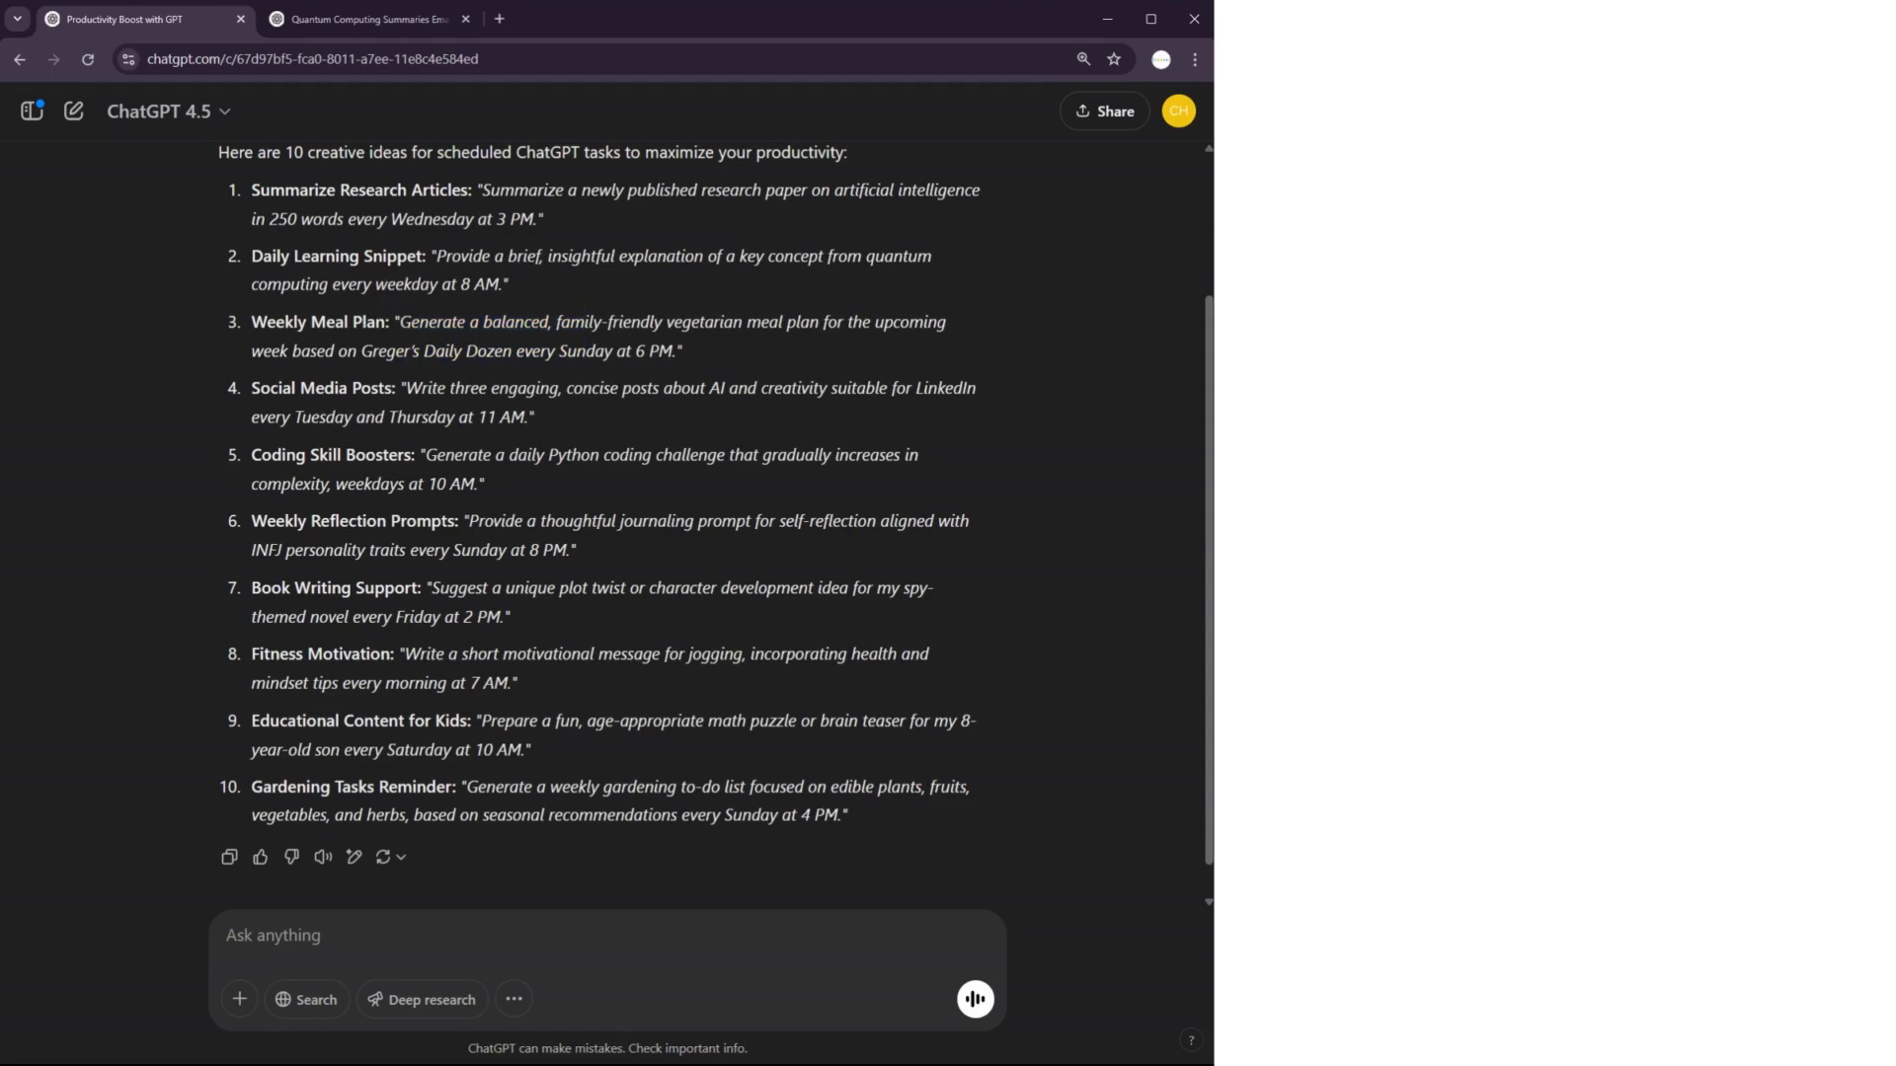
left_click_drag(477, 350, 559, 350)
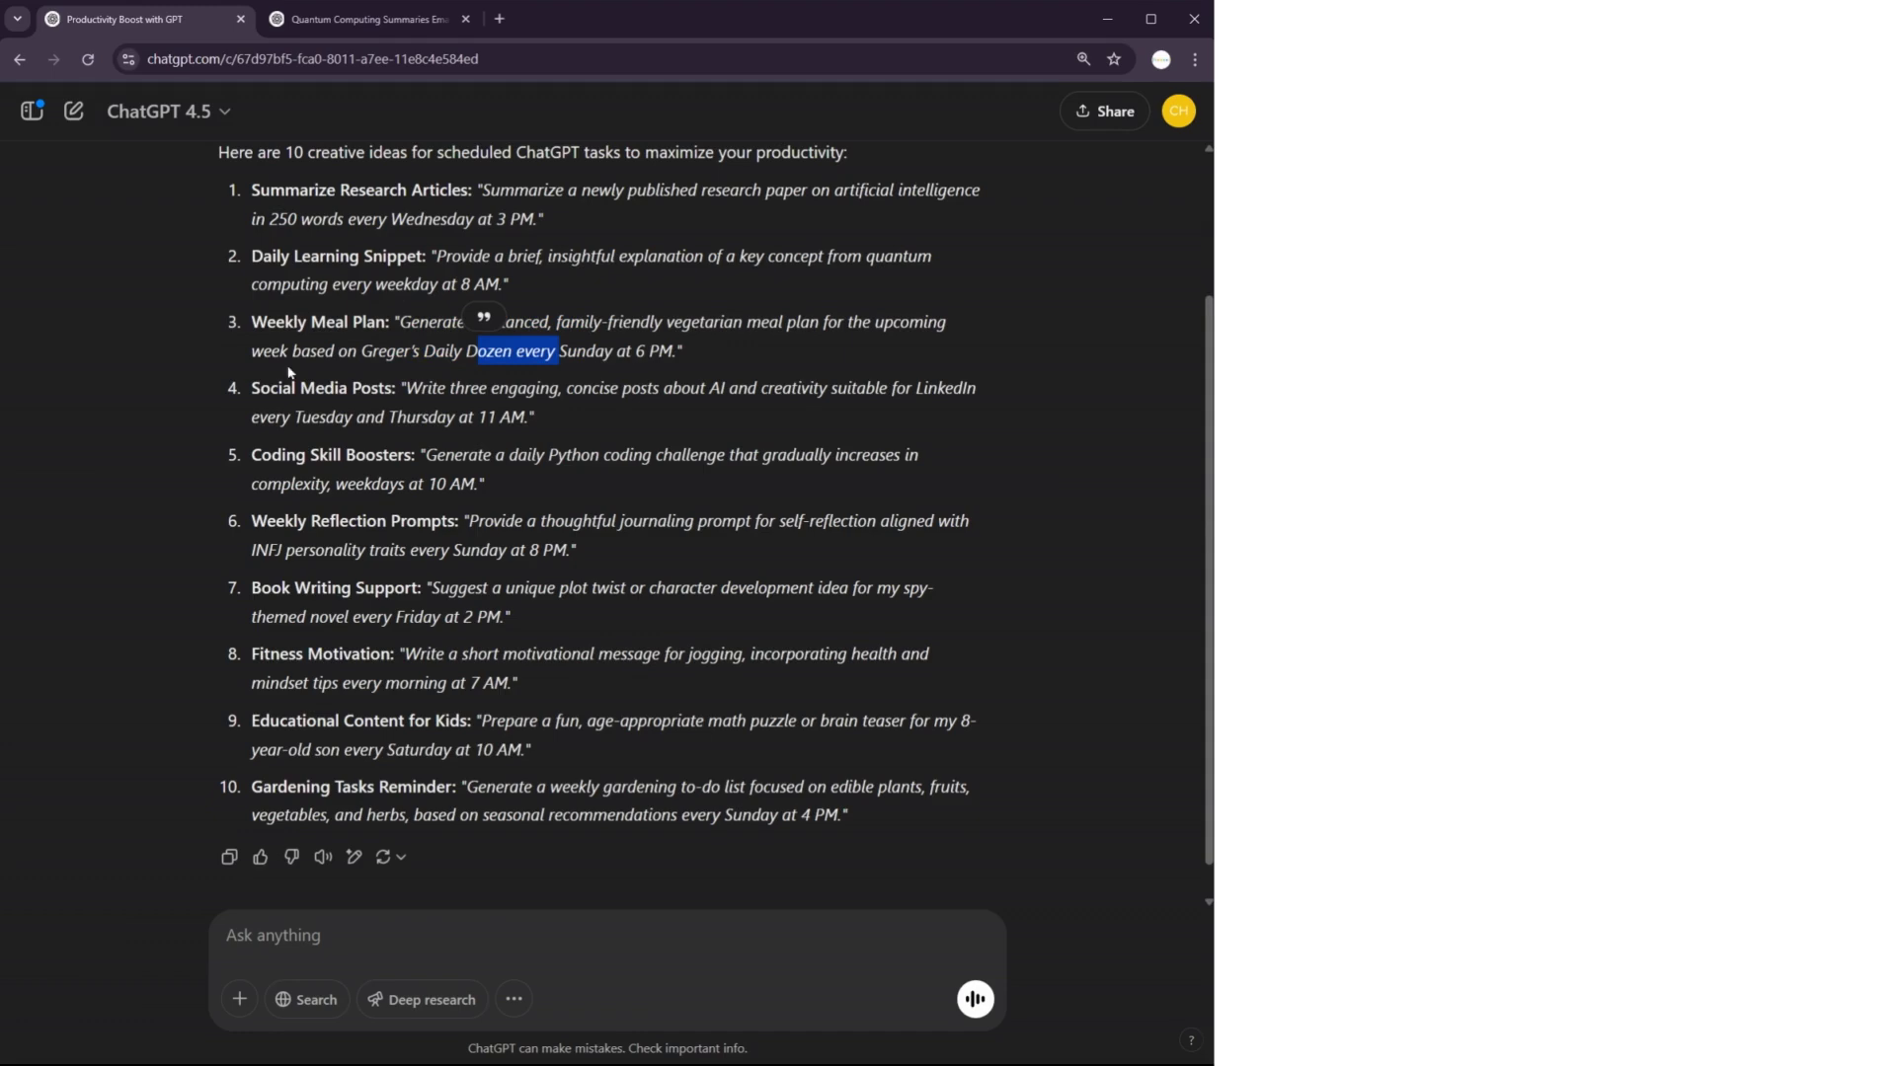
left_click_drag(452, 256, 459, 284)
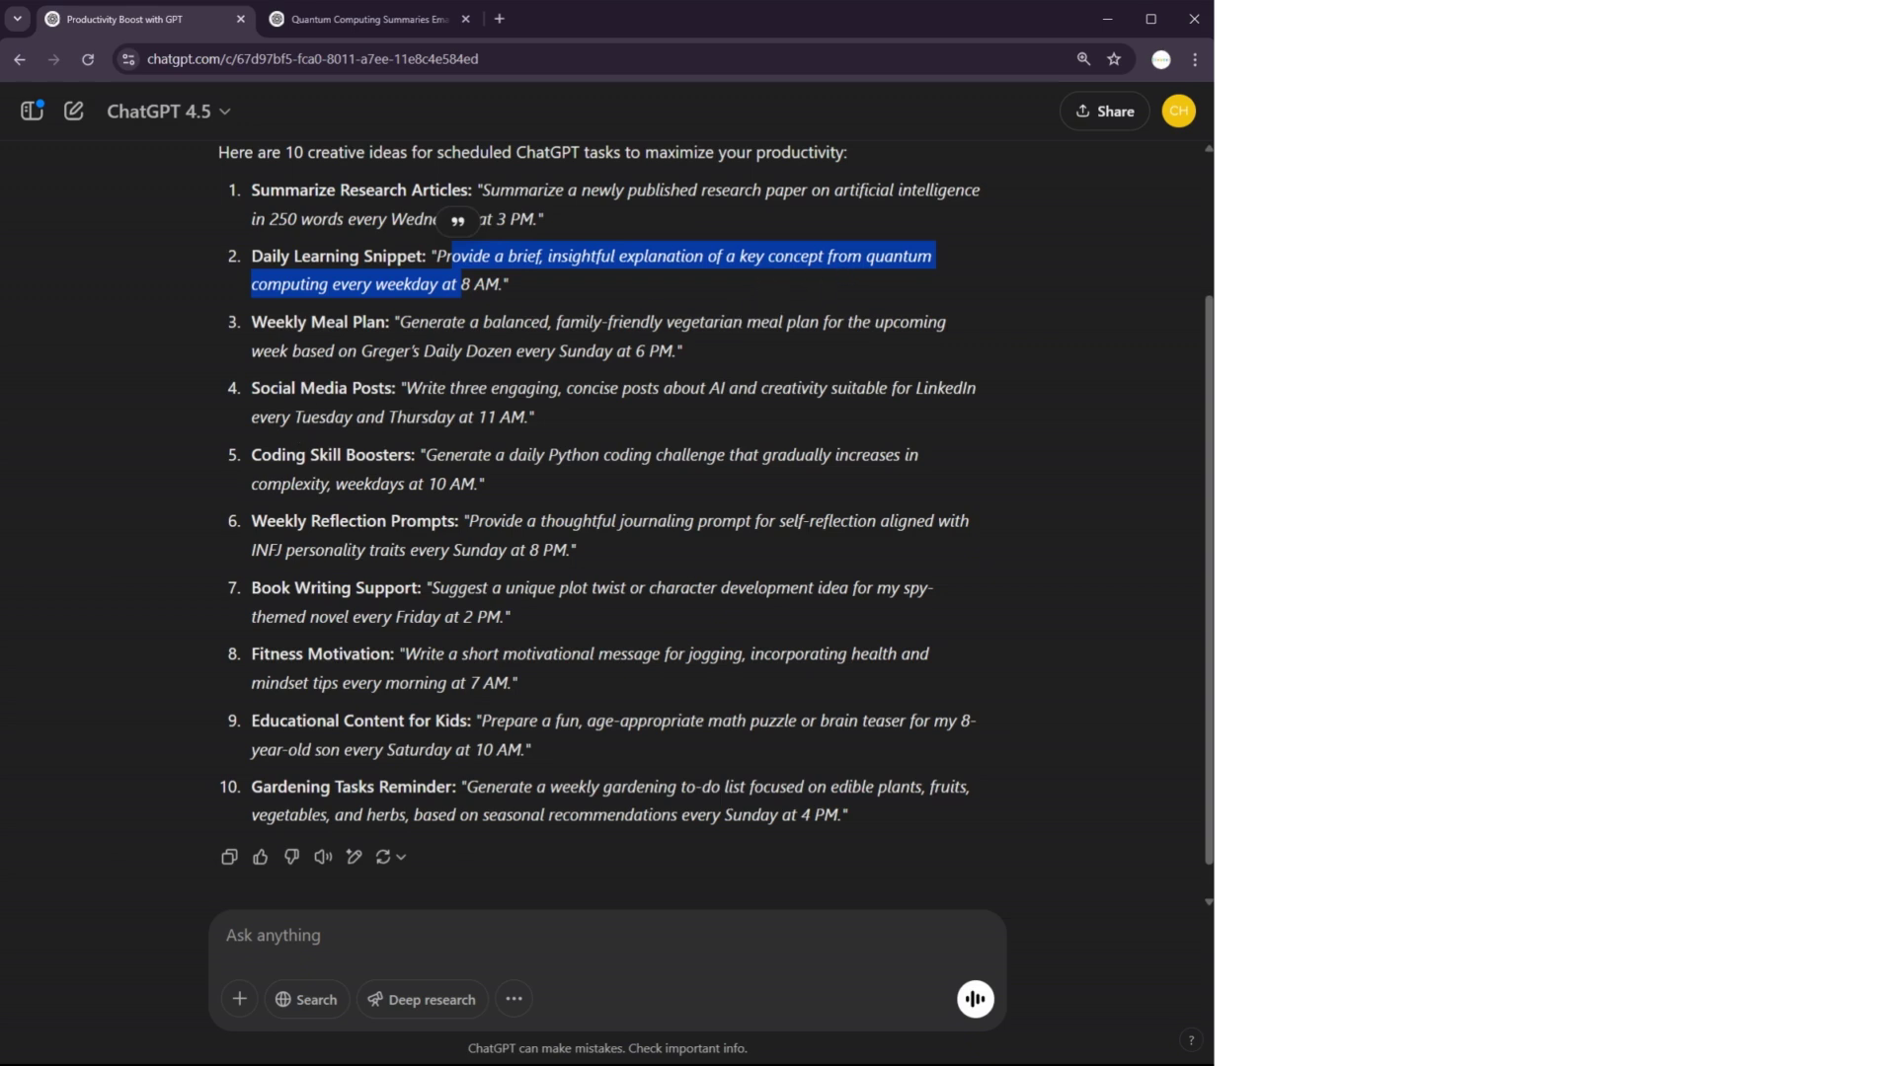
left_click_drag(432, 388, 559, 413)
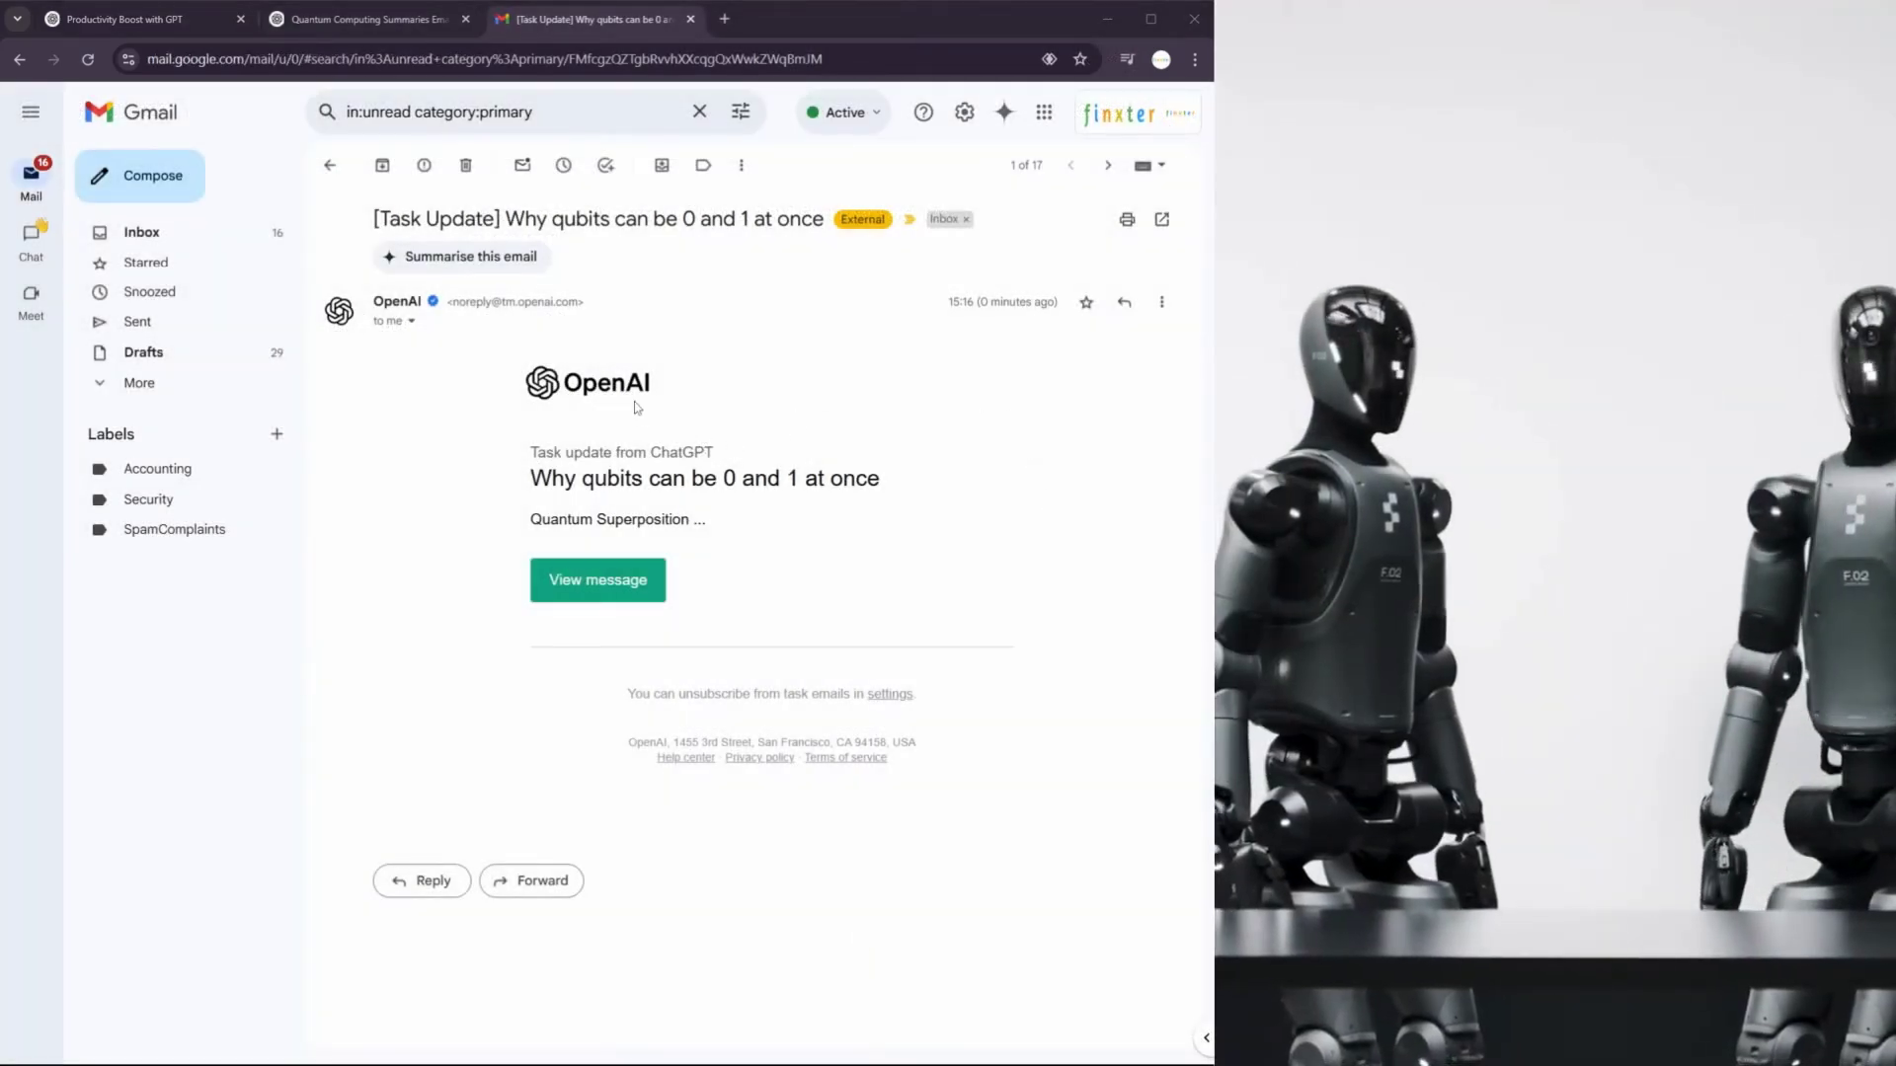
Highlight the Task Update email's heading and open its full answer in ChatGPT via View message.
left_click_drag(530, 452, 867, 482)
left_click(664, 479)
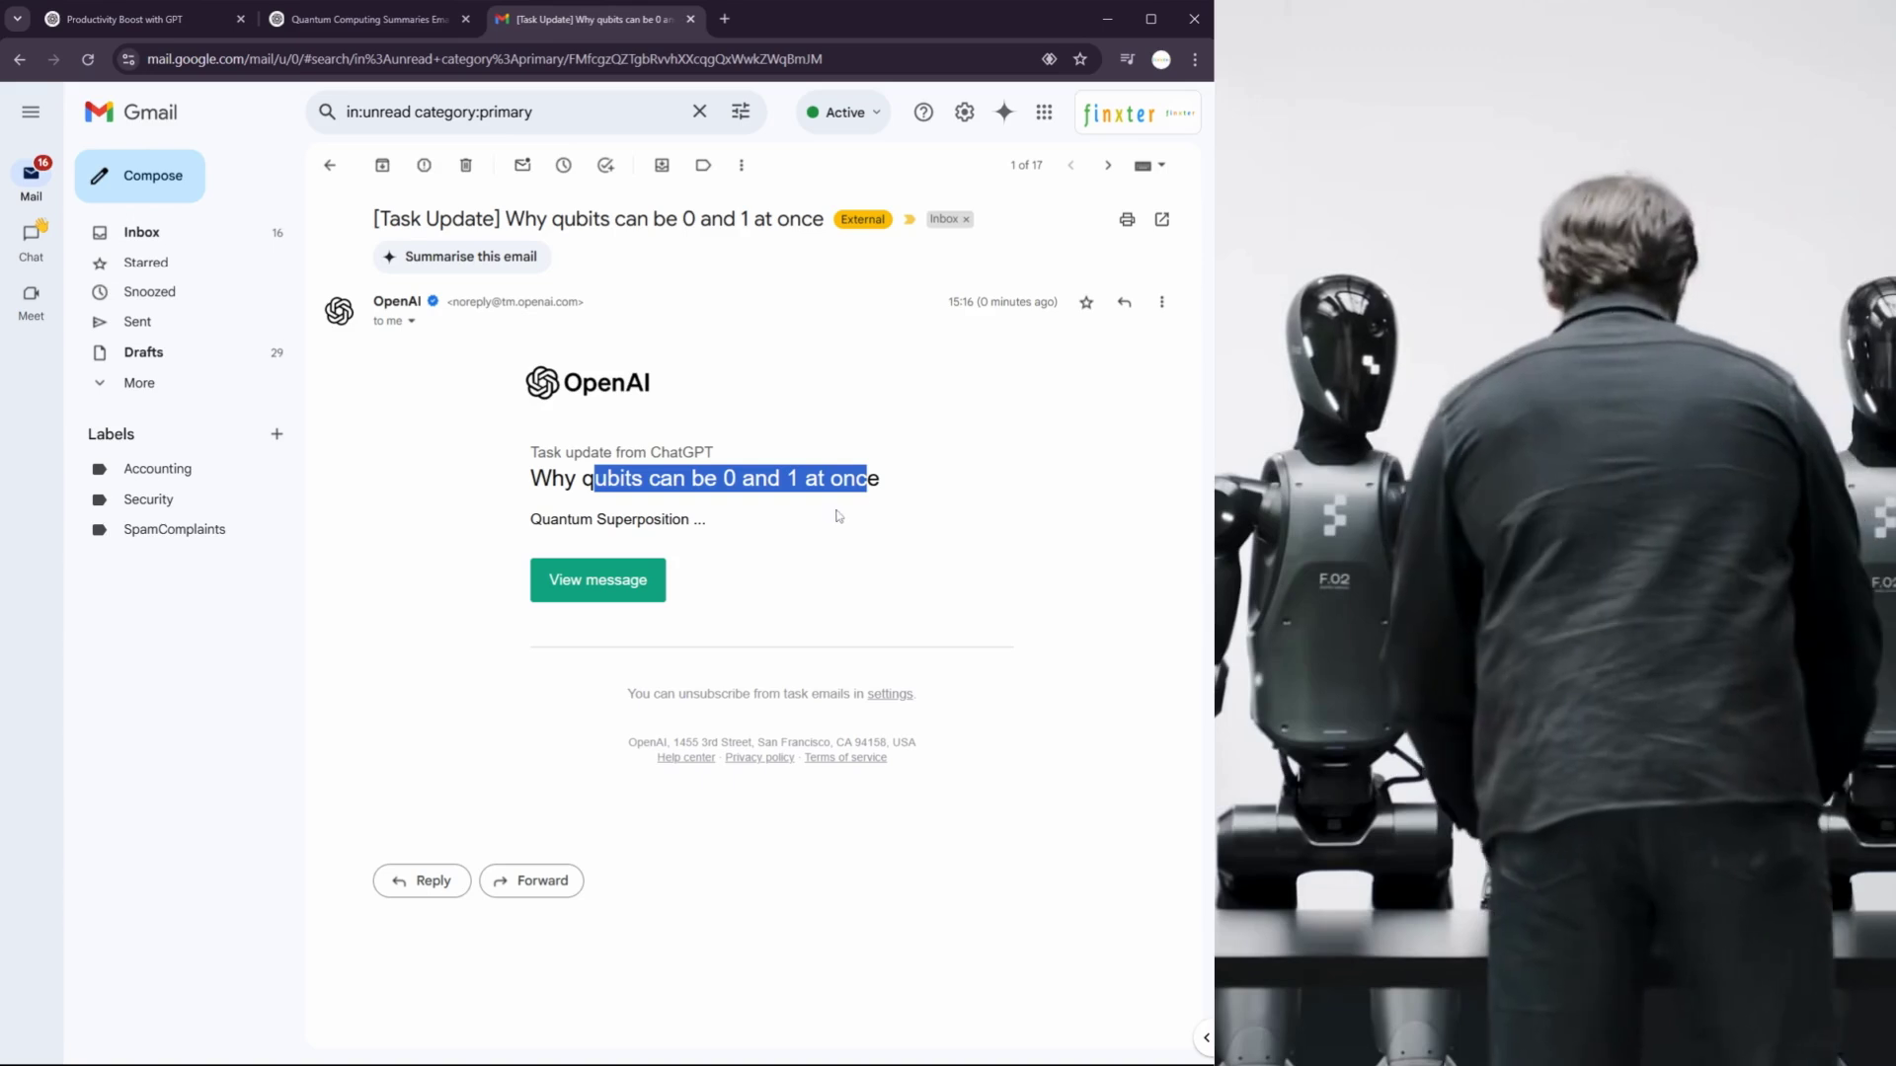
left_click(598, 583)
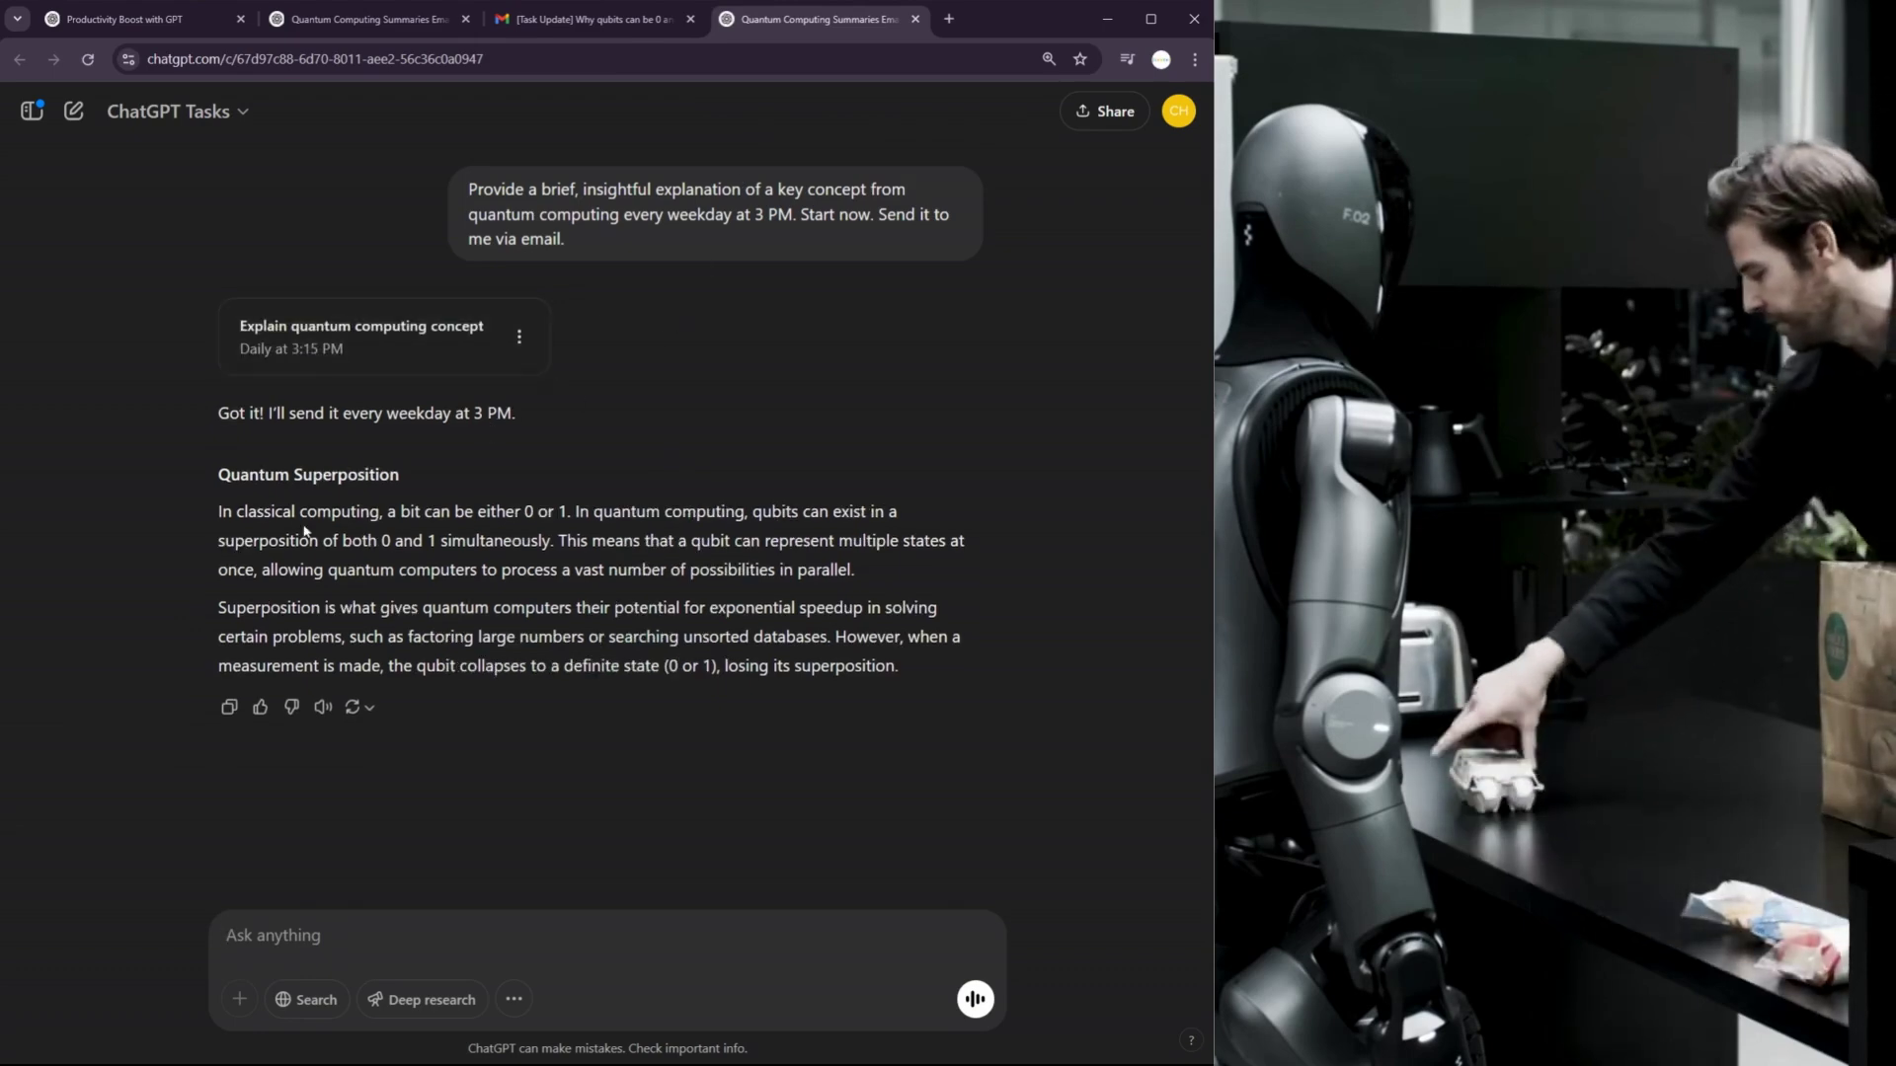
Highlight the Quantum Superposition explanation about qubits being 0 and 1 simultaneously.
left_click_drag(300, 512, 525, 597)
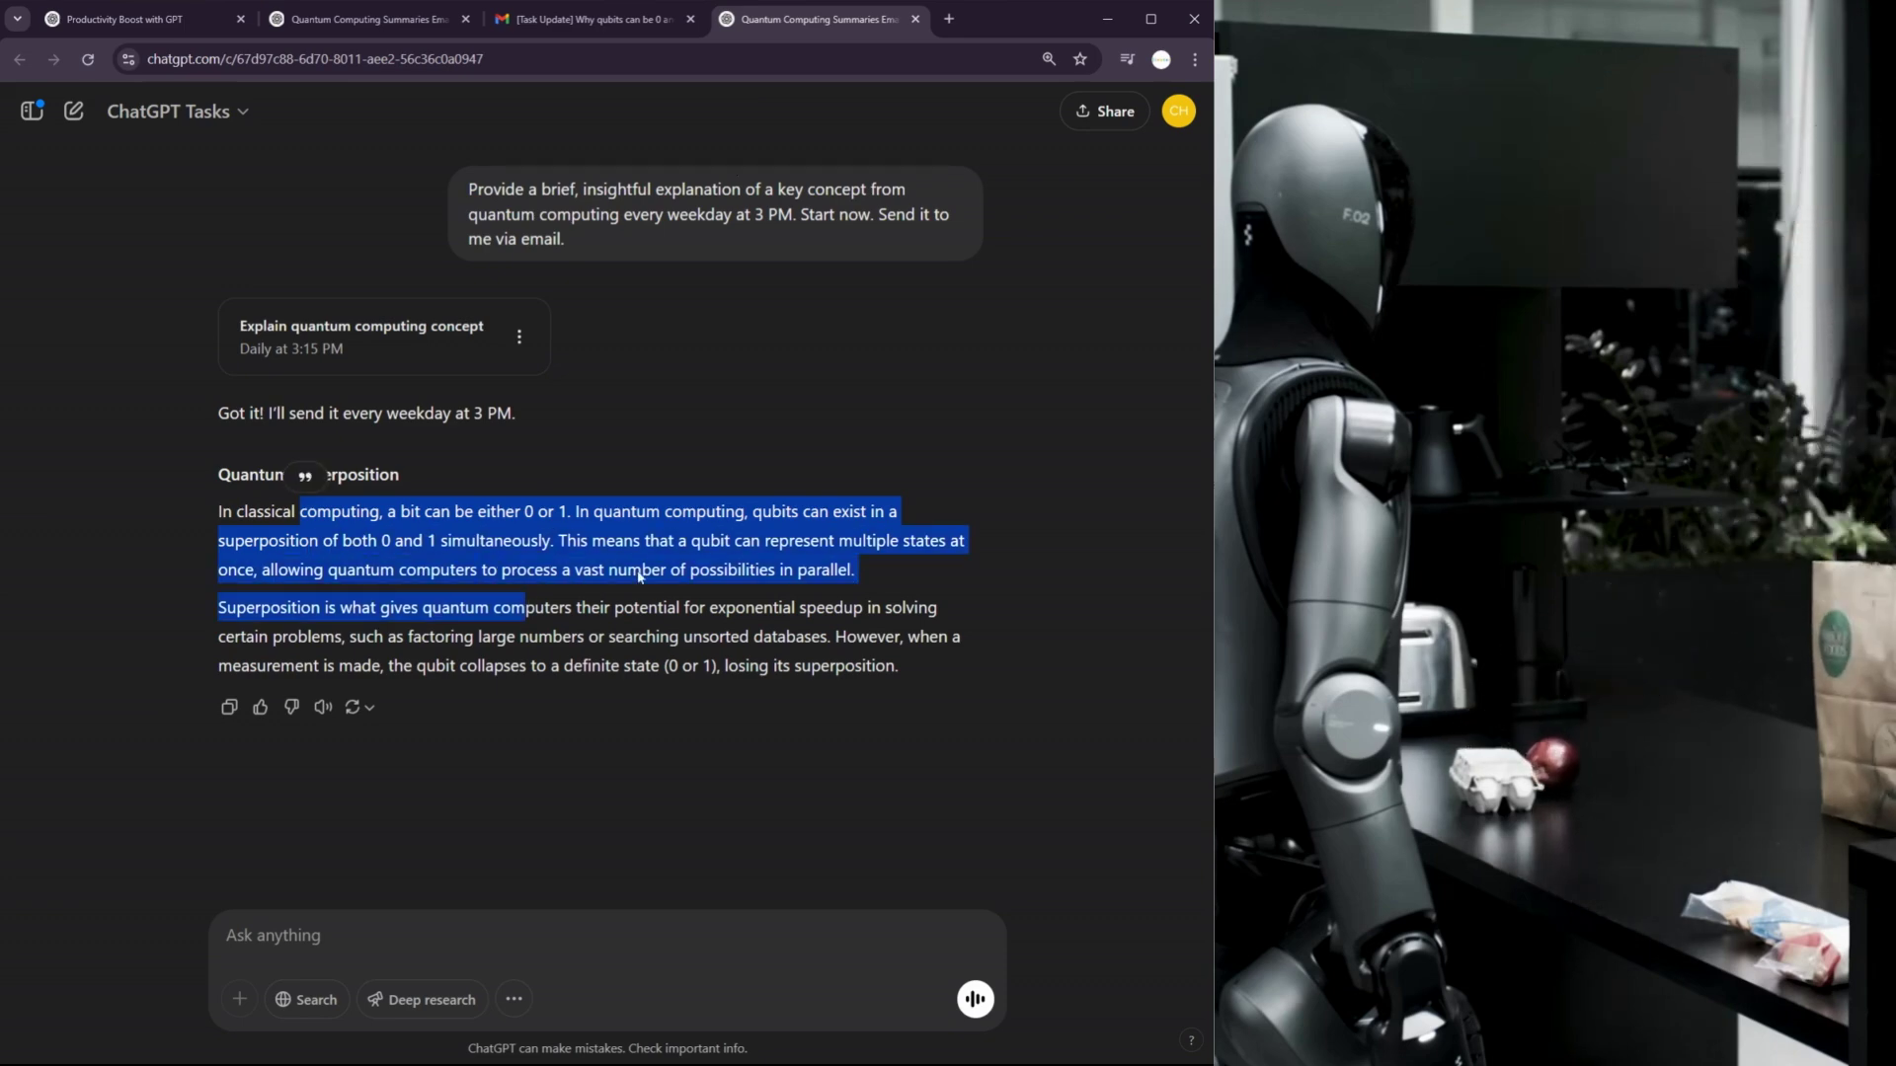